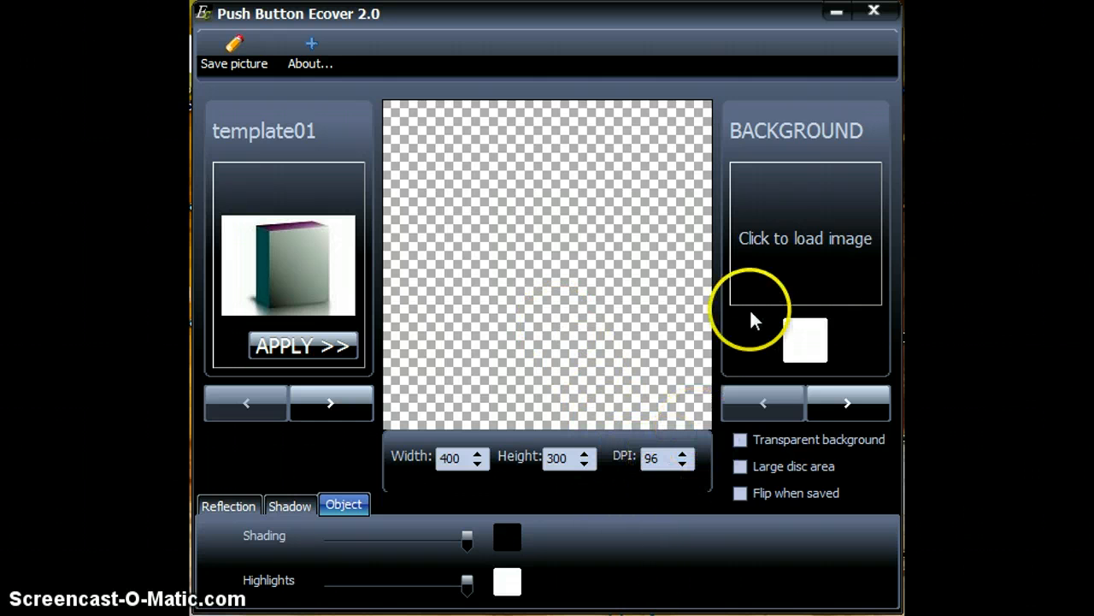
Enable the Transparent background and Large disc area options.
left_click(742, 441)
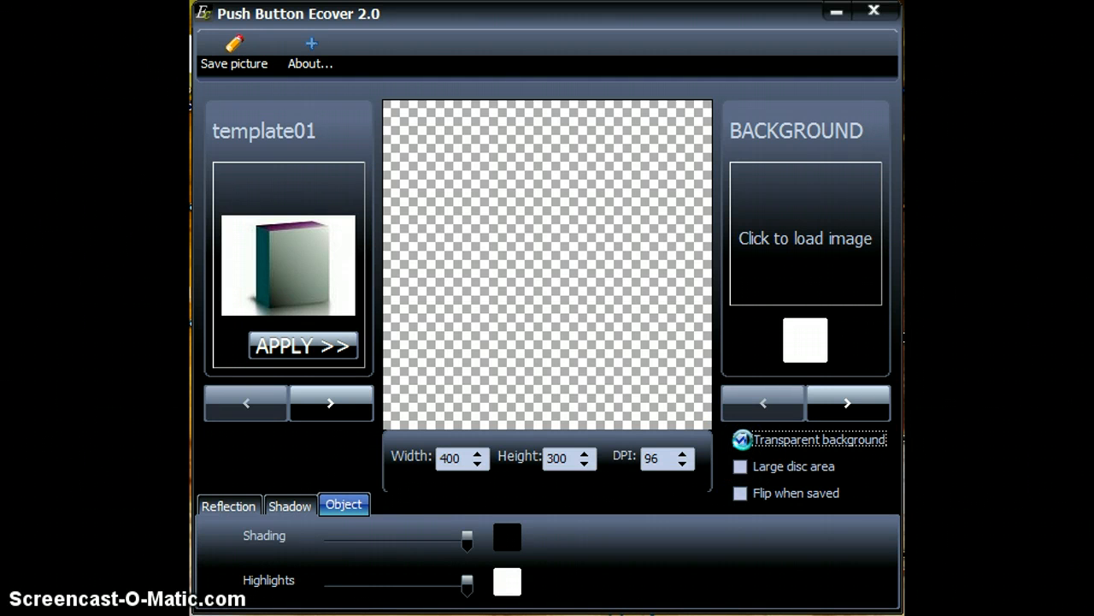
left_click(740, 467)
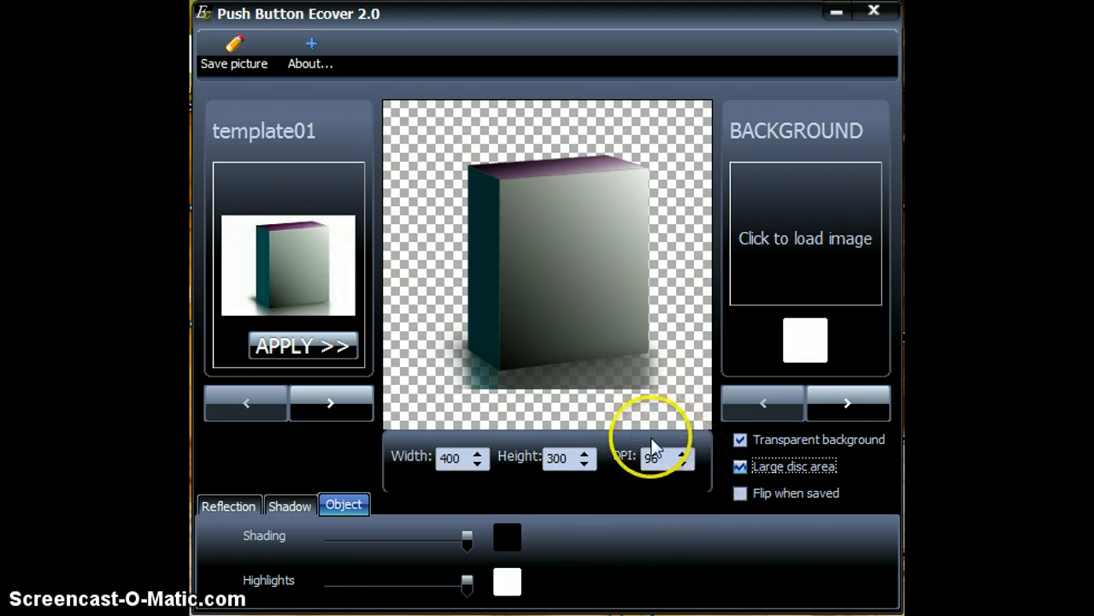
Set the DPI to 300 and the height to 400, then switch the image slot to the front face.
left_click(664, 460)
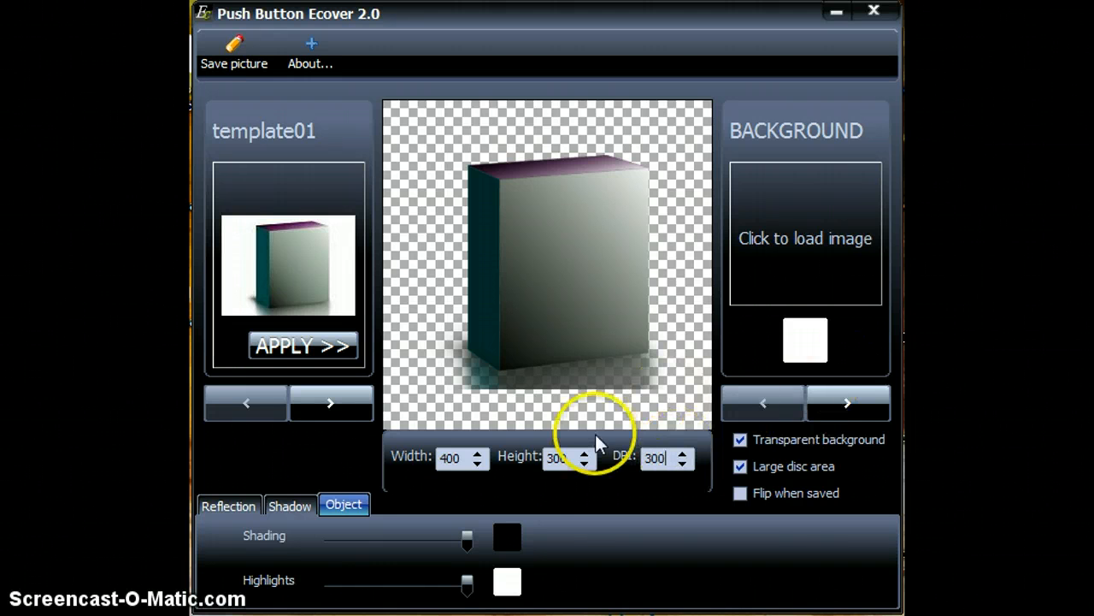
double_click(555, 458)
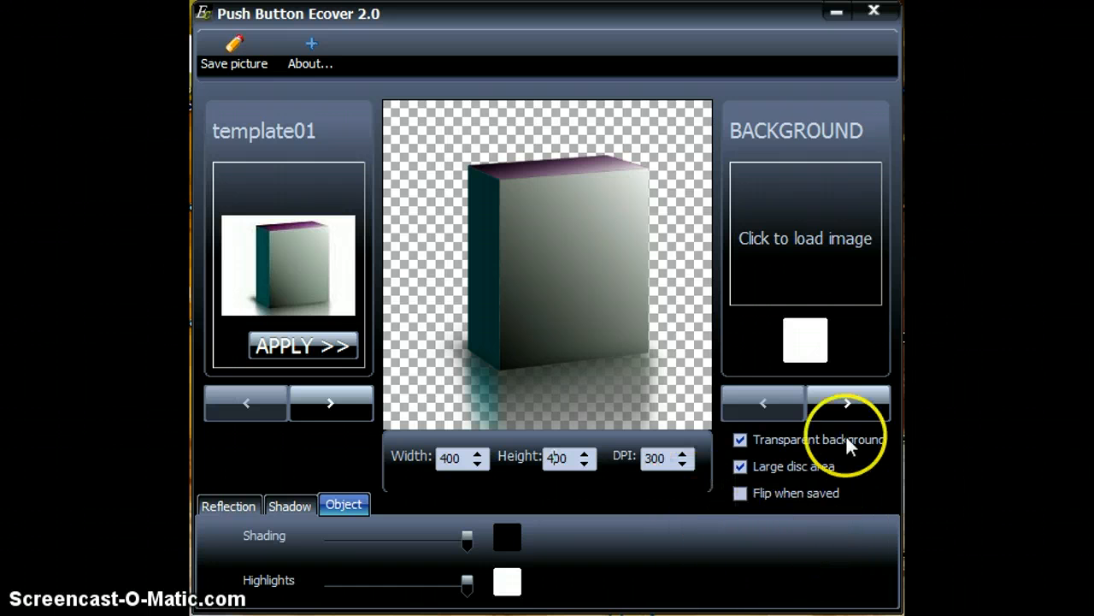
left_click(847, 404)
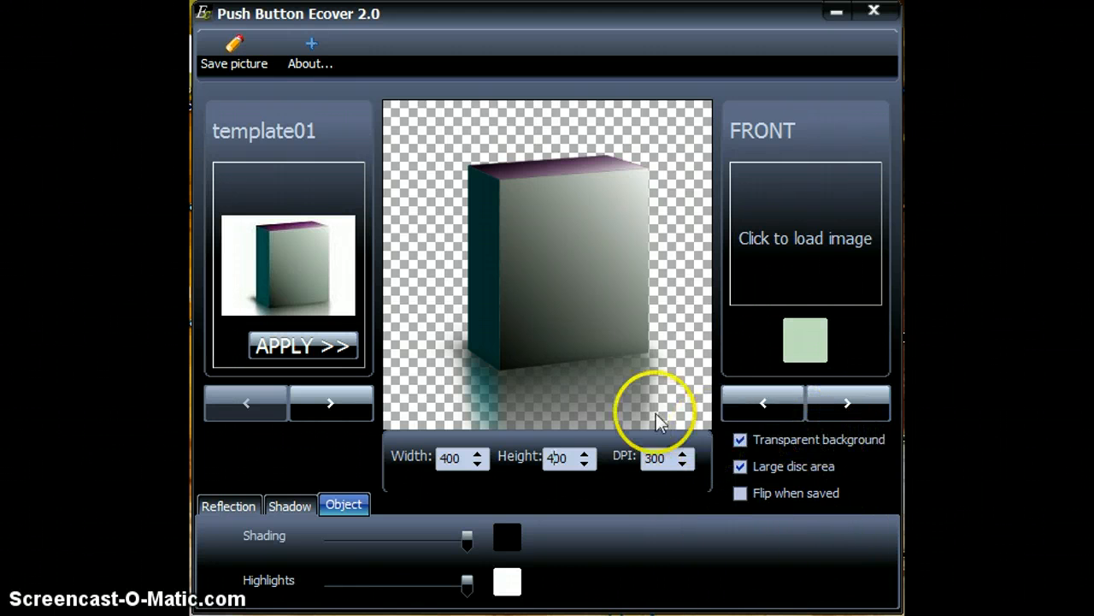
Browse through the cover templates and return to template01.
left_click(323, 407)
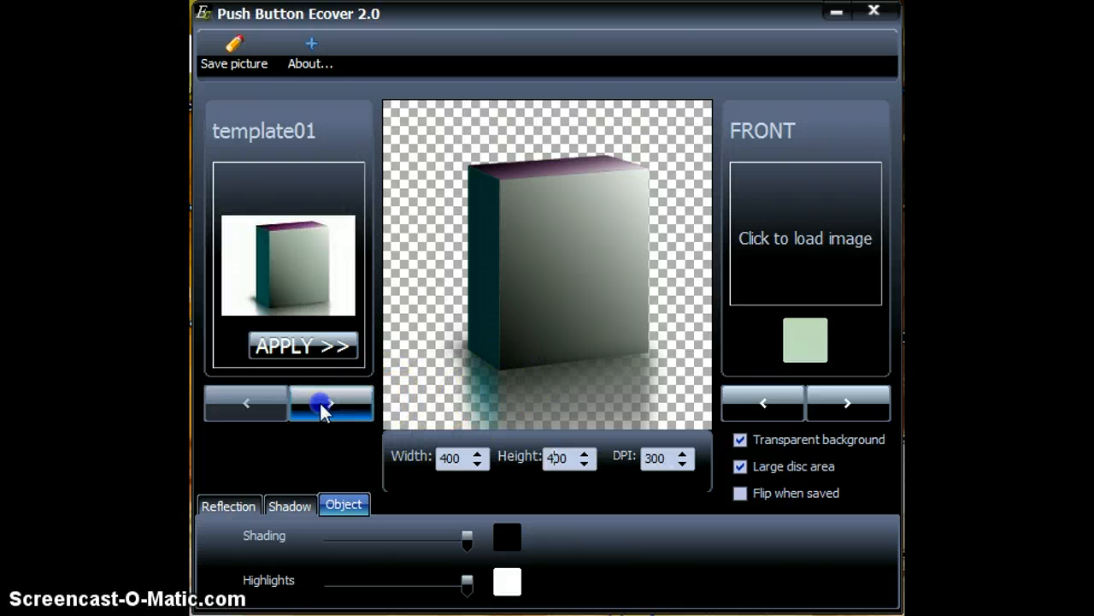
left_click(323, 407)
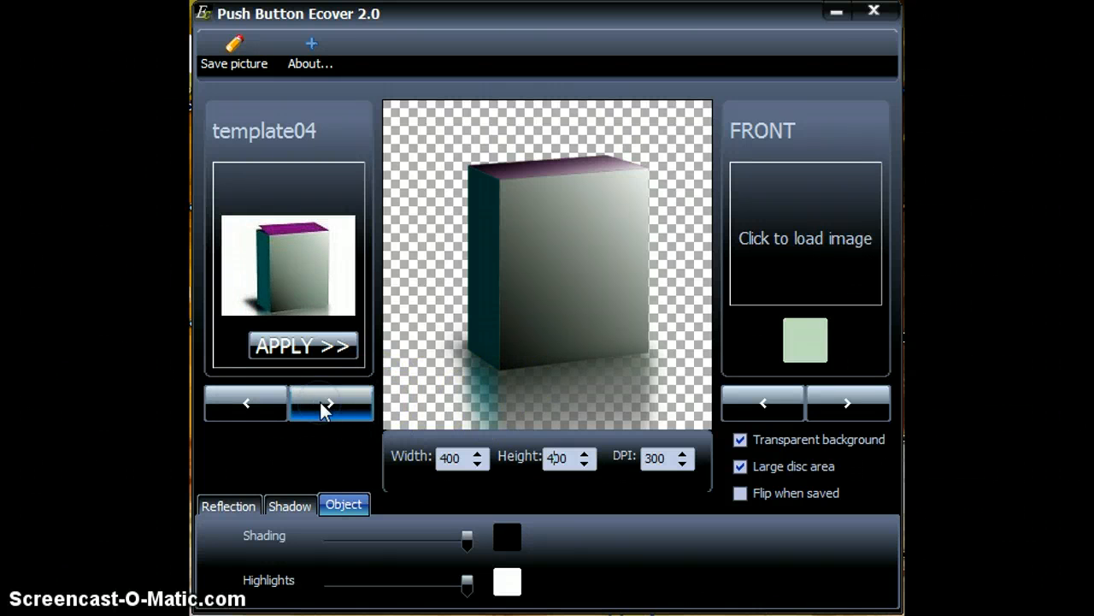
triple_click(323, 407)
left_click(324, 407)
double_click(323, 407)
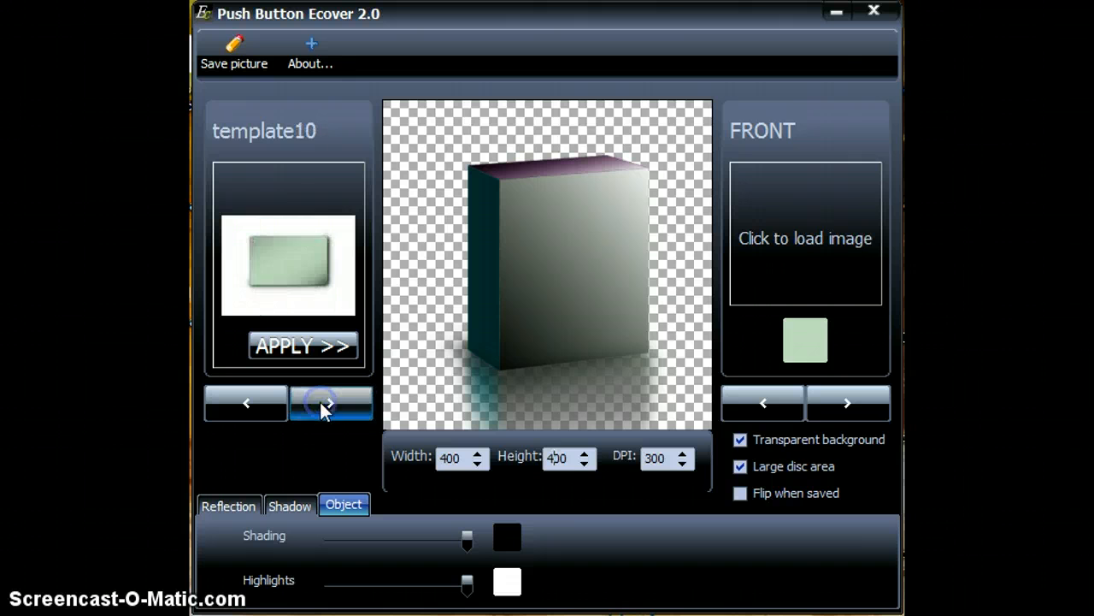
triple_click(323, 407)
left_click(323, 407)
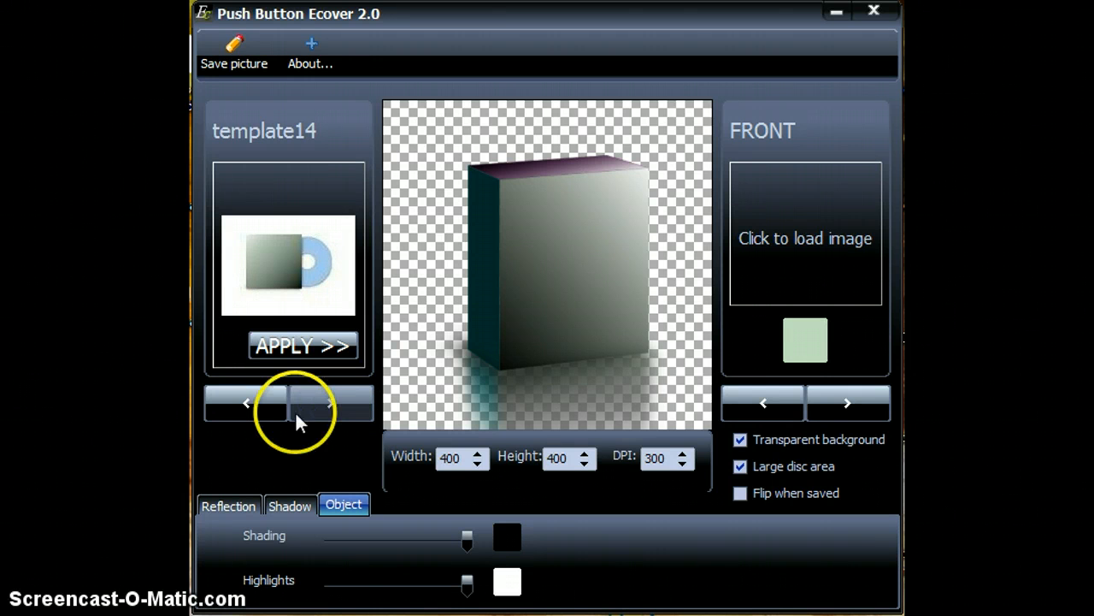
double_click(265, 410)
triple_click(264, 410)
double_click(264, 409)
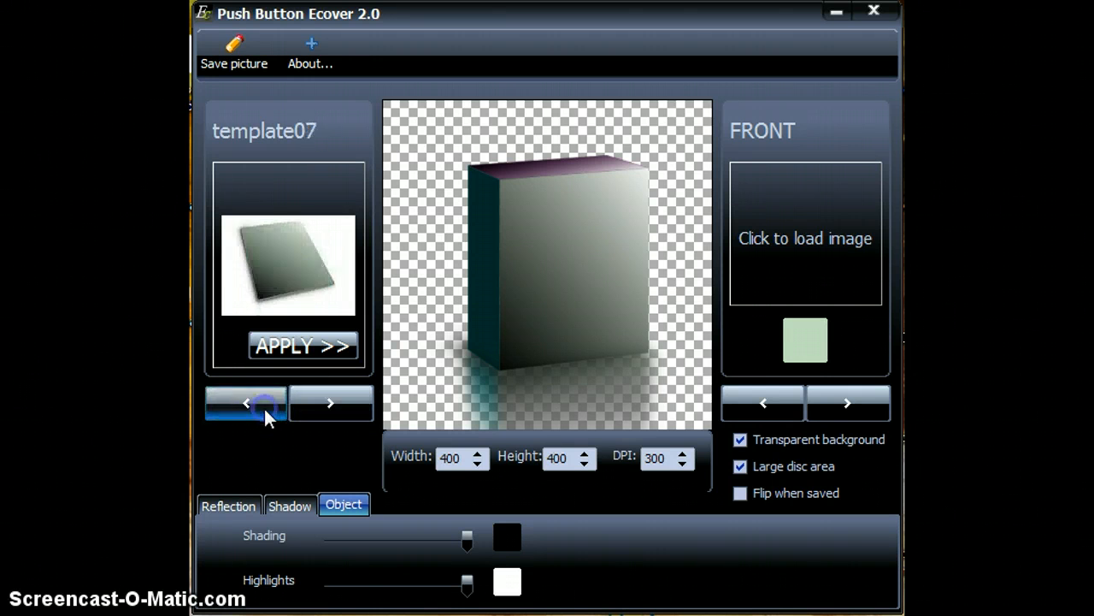
double_click(263, 406)
double_click(263, 406)
left_click(264, 406)
left_click(262, 406)
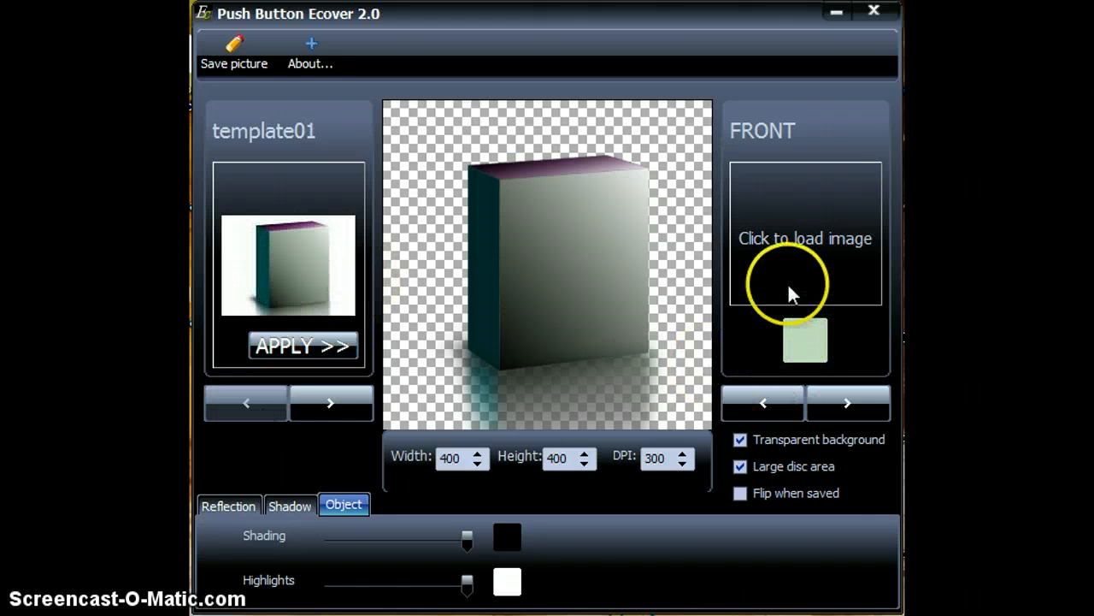
Load the Desktop image THe New Golden Prod - Copy as the box's front face.
left_click(797, 240)
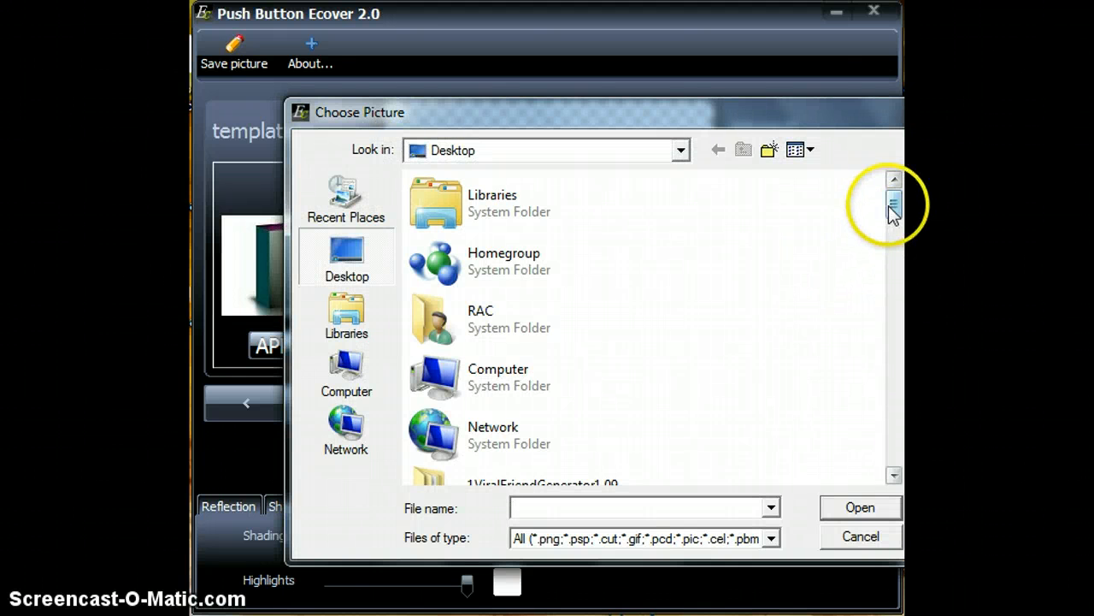
left_click_drag(891, 207, 877, 458)
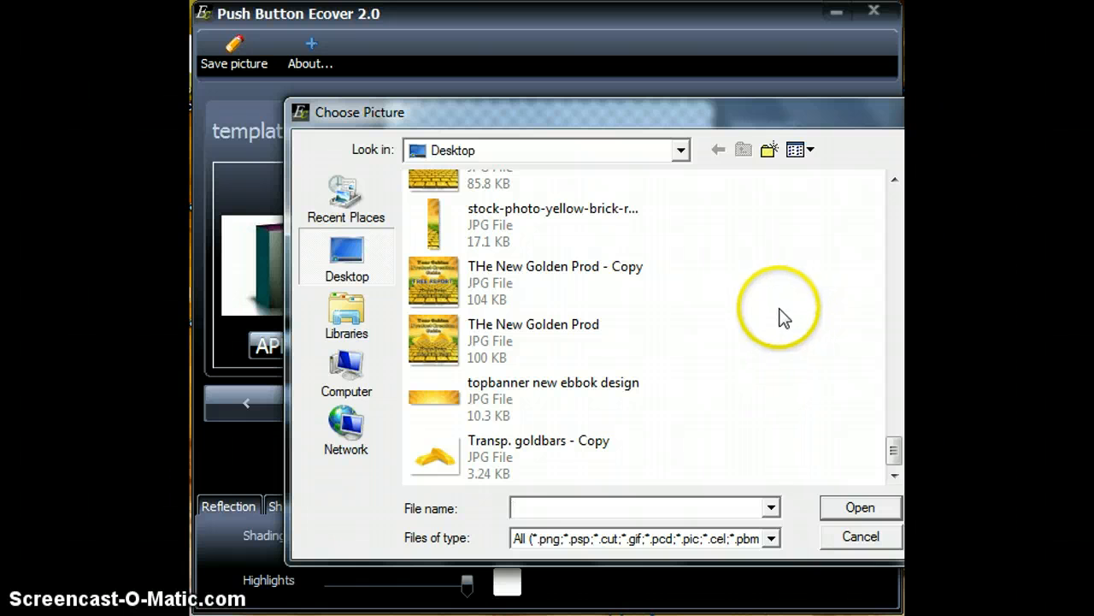
left_click(474, 280)
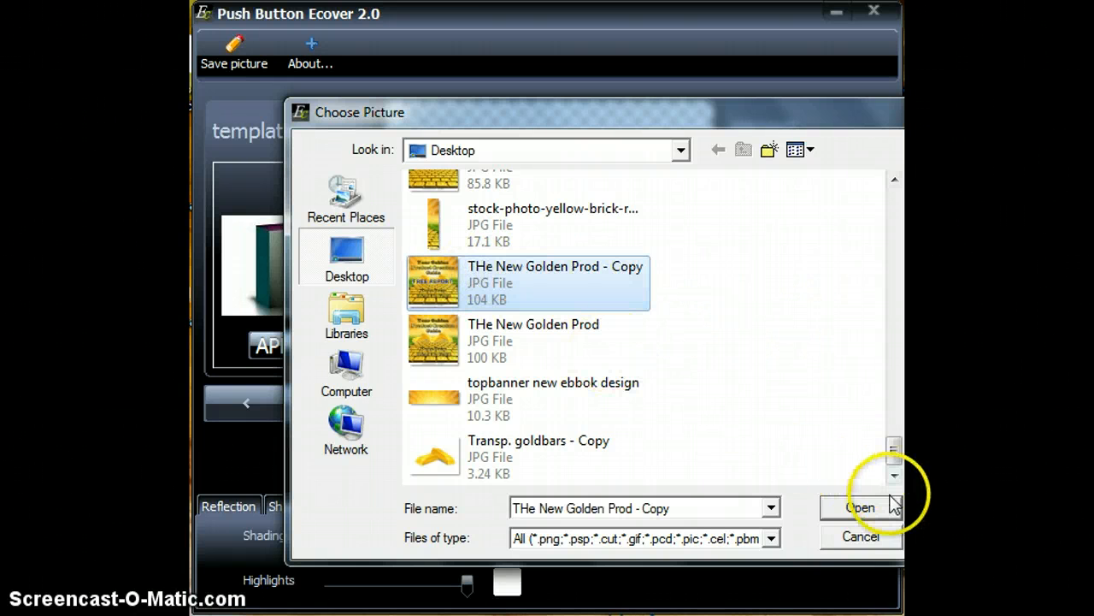
left_click(862, 510)
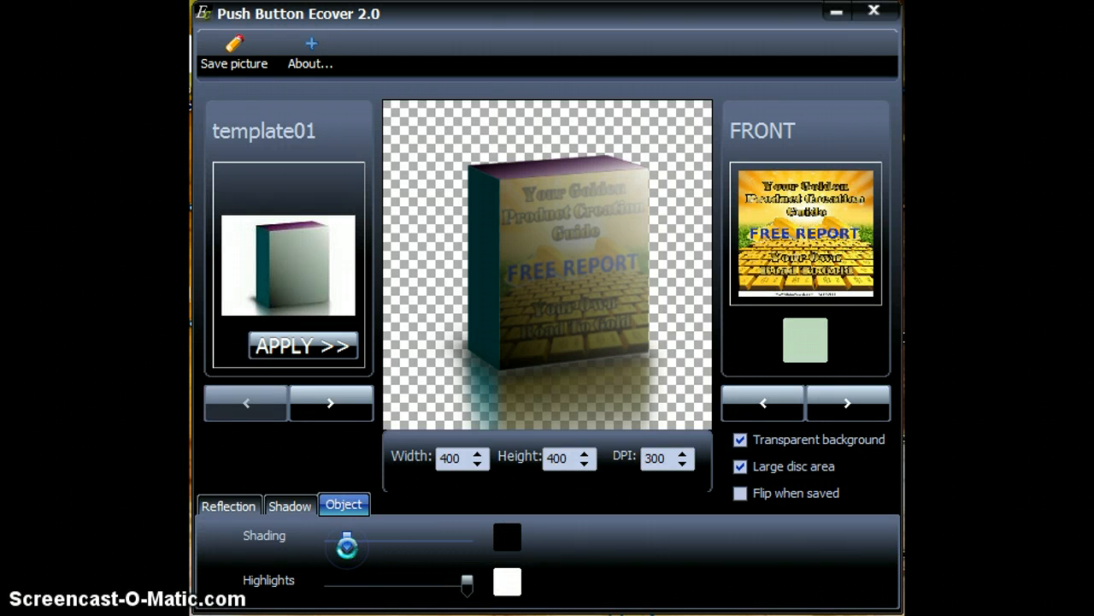
Lower the object highlights to the minimum and switch the image slot to the side face.
left_click_drag(467, 583, 327, 589)
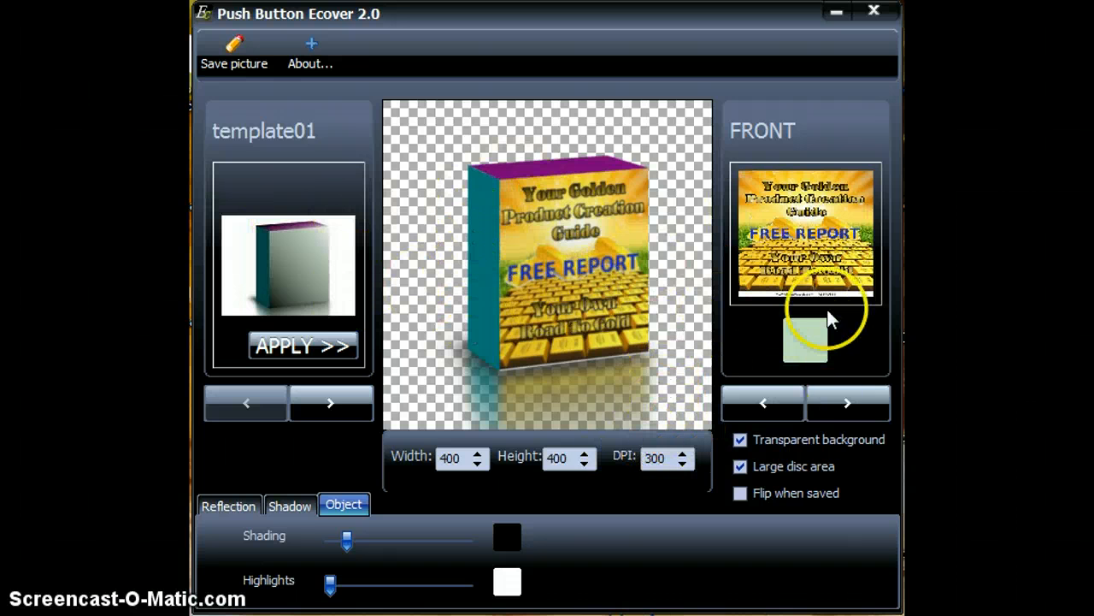
left_click(846, 410)
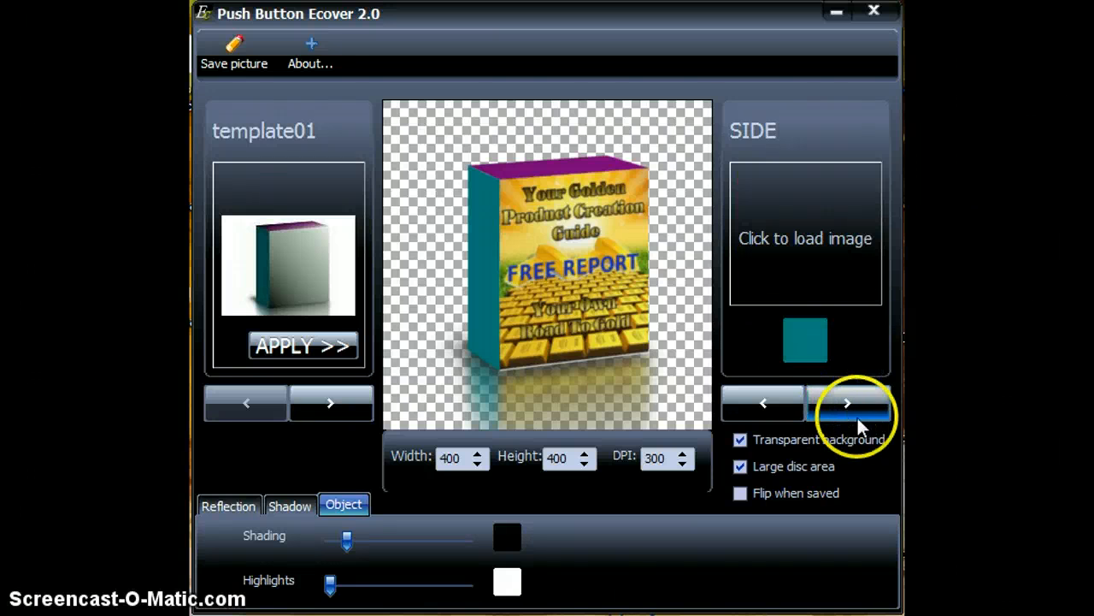
Load the Desktop image stock-photo-yellow-brick-road as the box's side face.
left_click(811, 240)
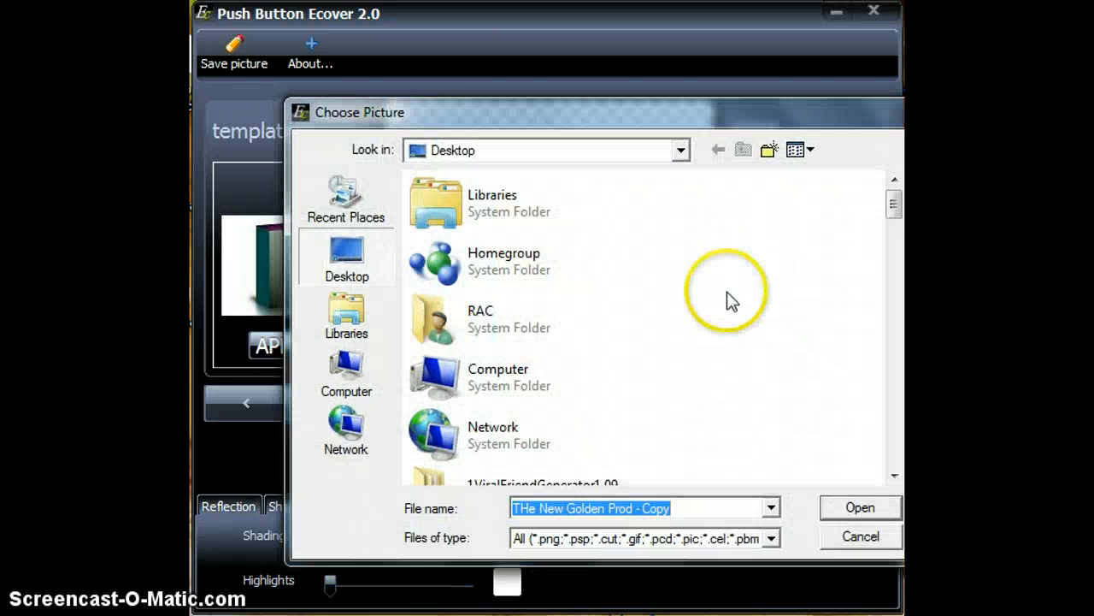
left_click_drag(893, 202, 902, 434)
left_click(539, 391)
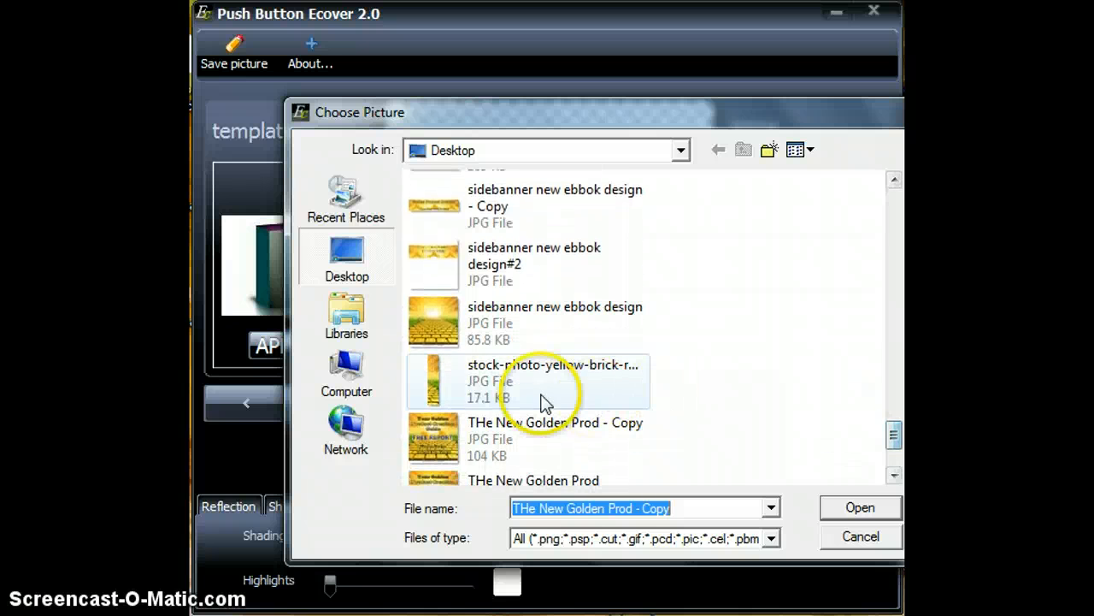
left_click(849, 508)
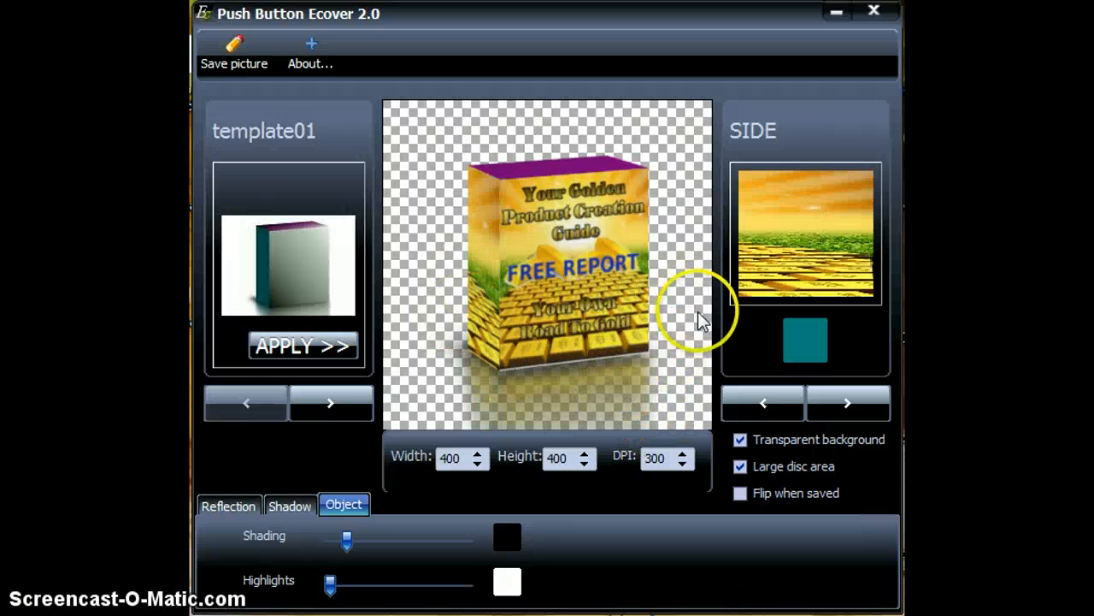
Switch to the top face slot and load the image topbanner new ebbok design onto it.
left_click(845, 397)
left_click(809, 236)
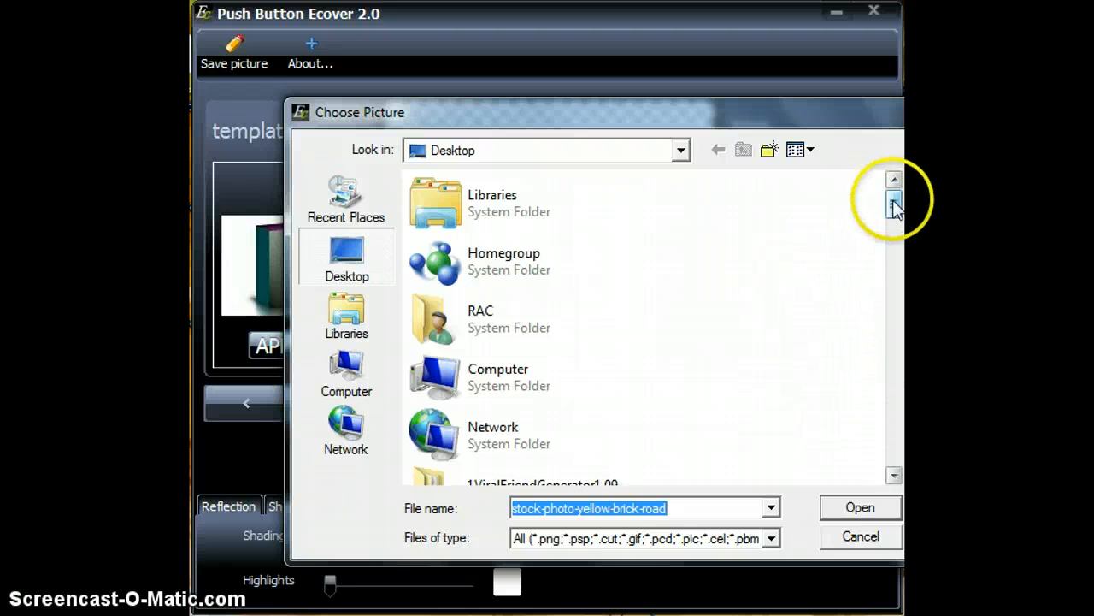
left_click_drag(894, 203, 893, 448)
left_click(547, 417)
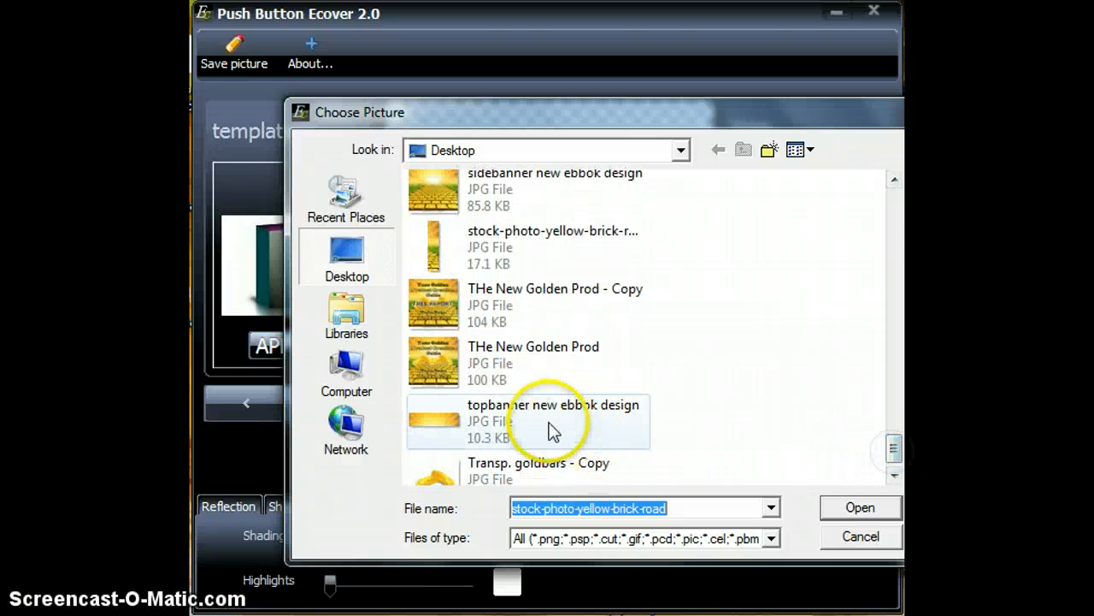
left_click(846, 508)
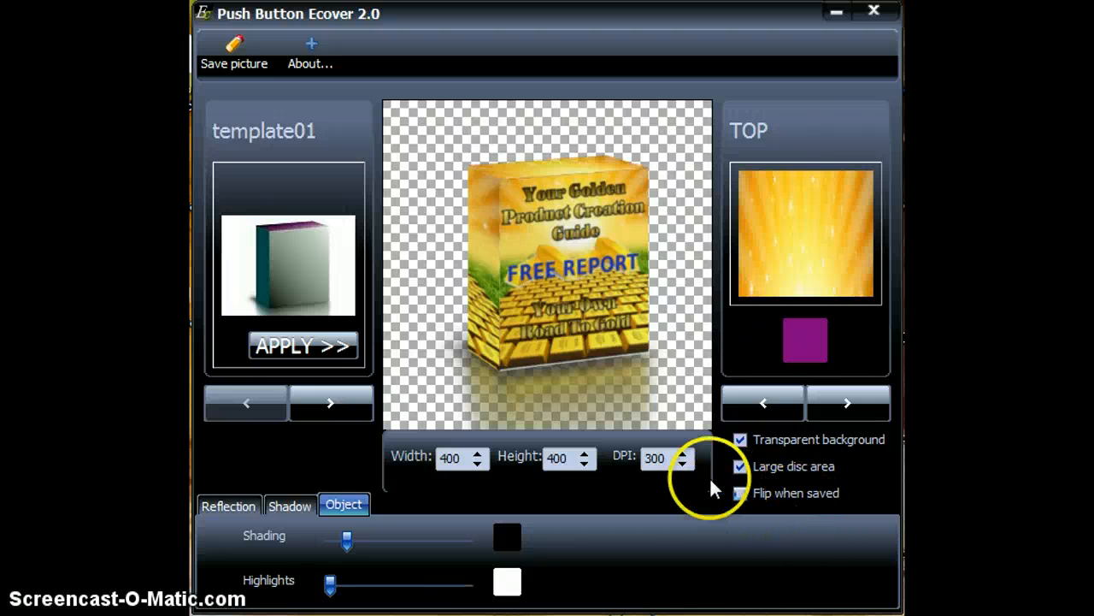
Reduce the shadow density to about the middle of its range.
left_click(290, 508)
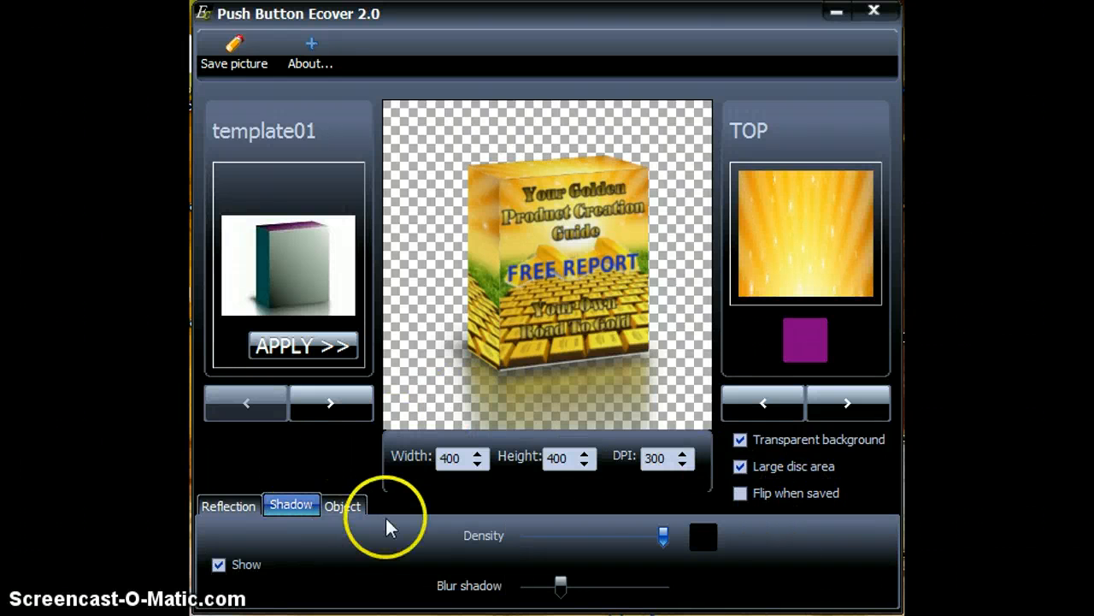
left_click_drag(651, 541, 551, 537)
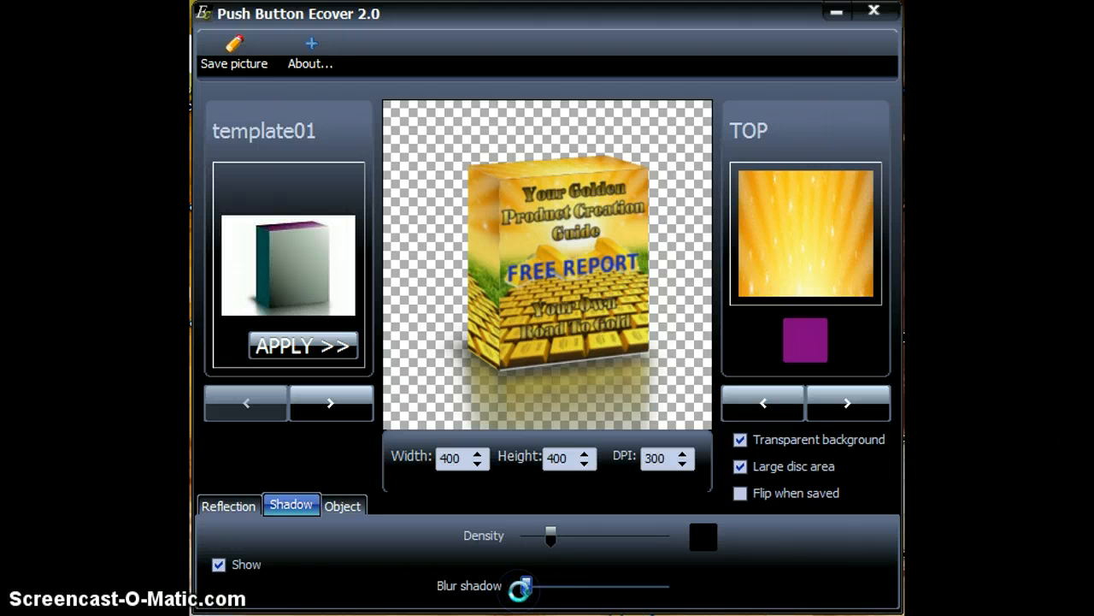
Increase the reflection length to the maximum and raise the reflection blur slightly.
left_click(226, 506)
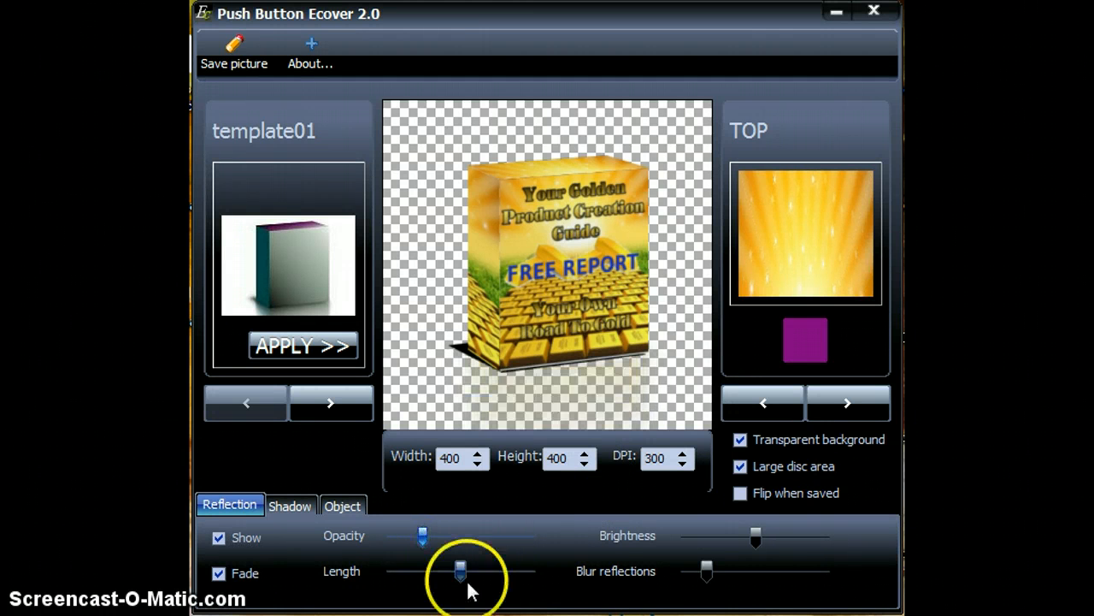
left_click_drag(462, 572, 528, 572)
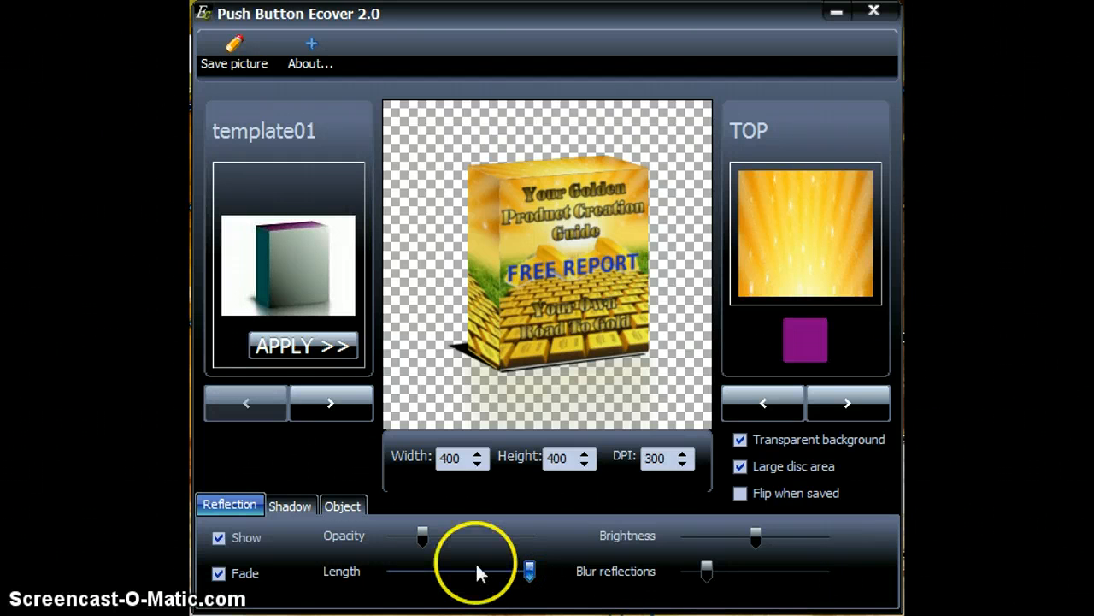
left_click_drag(706, 575, 745, 572)
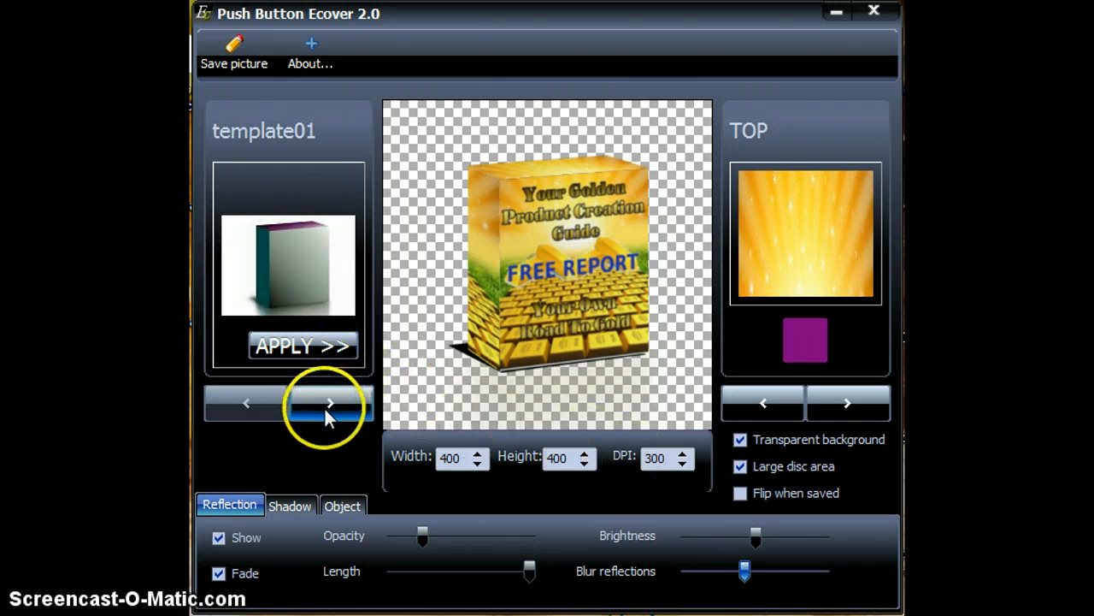
Try to load THe New Golden Prod - Copy into the Front 2 slot, then move on to the Side 2 slot.
left_click(849, 406)
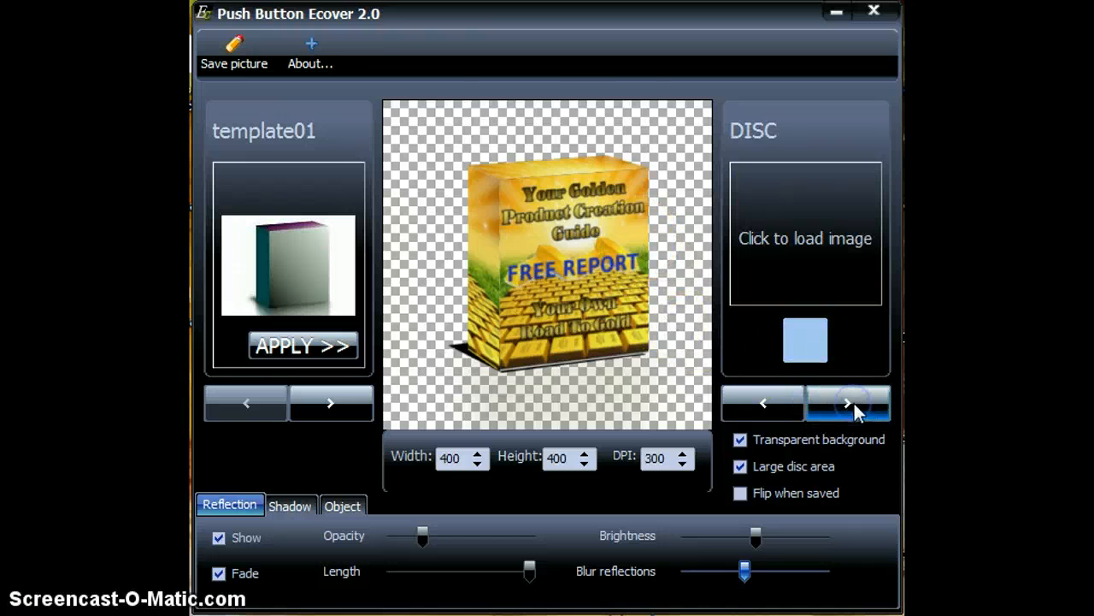
left_click(854, 403)
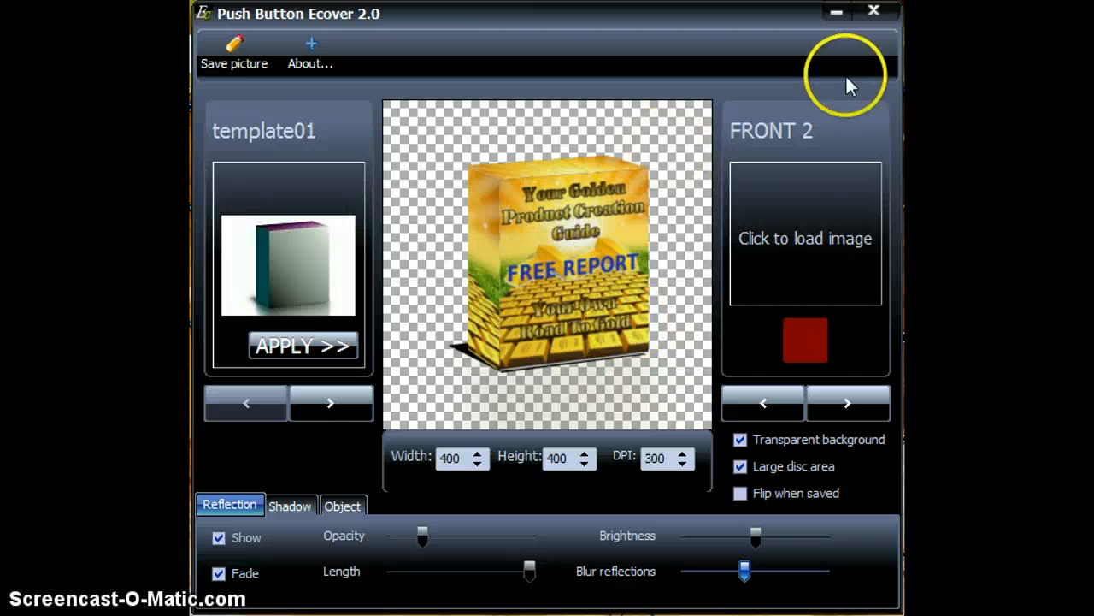
left_click(791, 231)
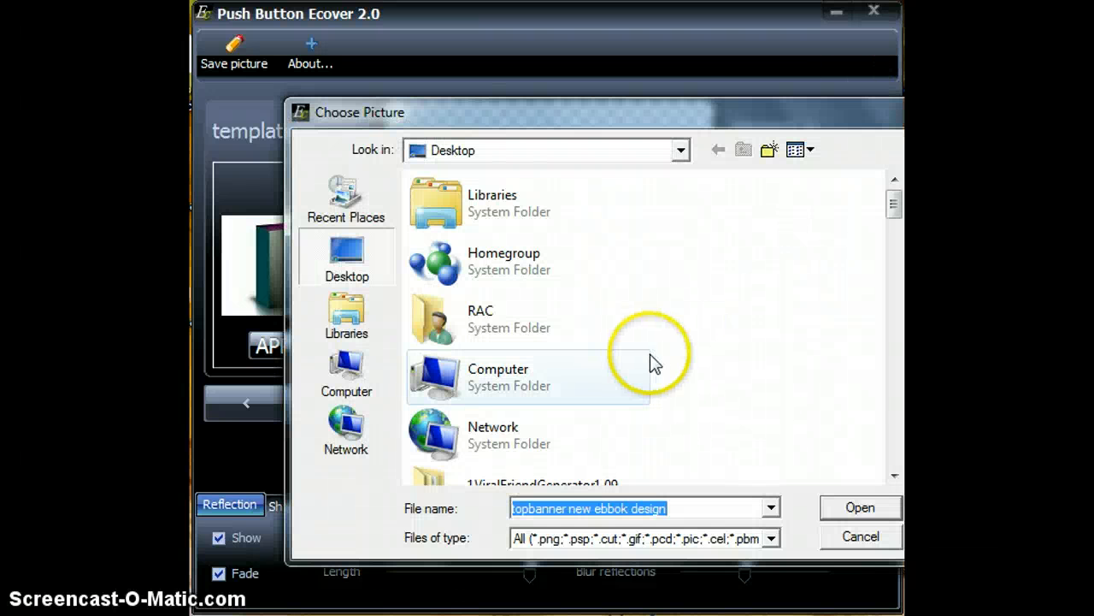
left_click_drag(893, 205, 894, 455)
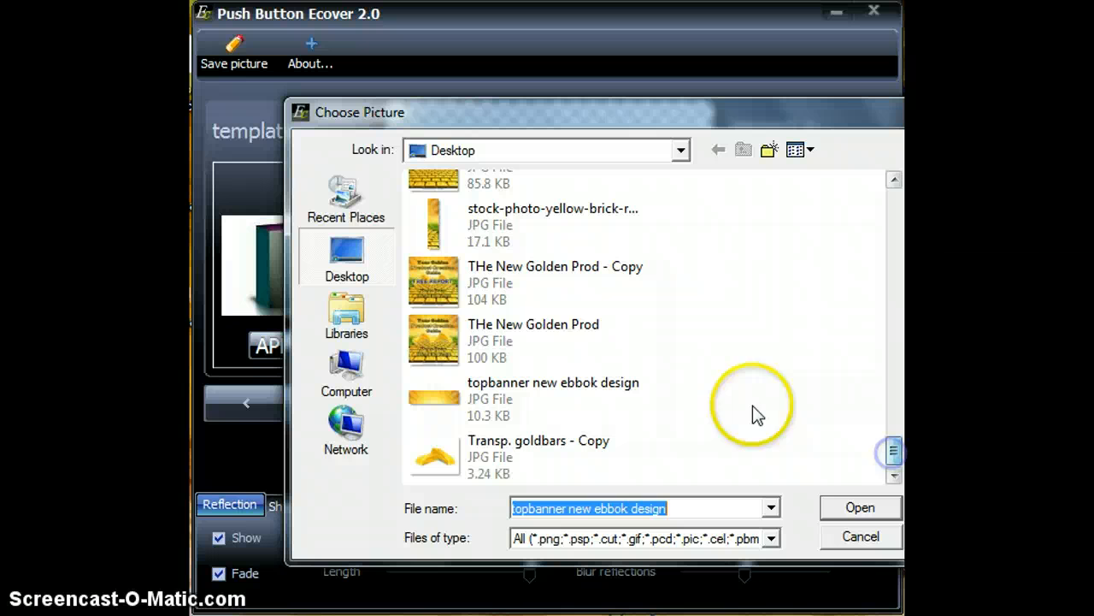
left_click(554, 290)
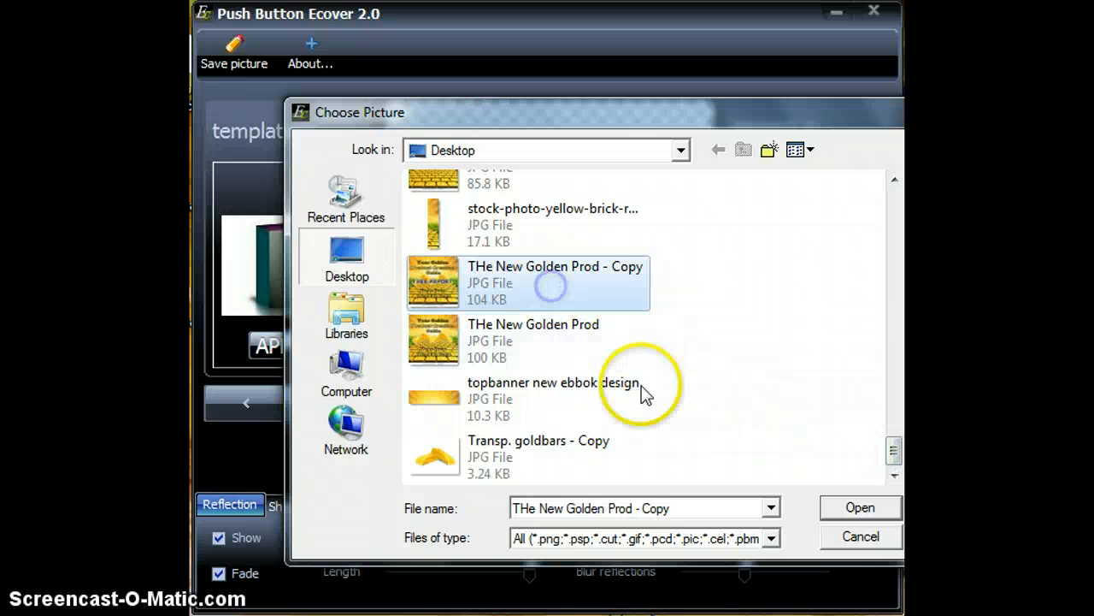
left_click(851, 506)
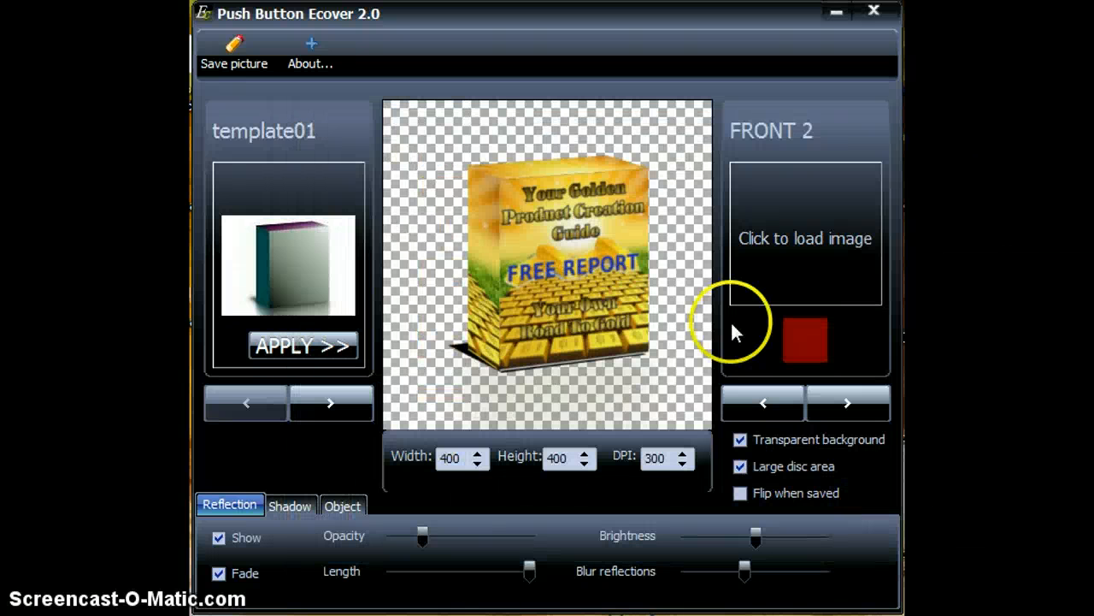
left_click(840, 404)
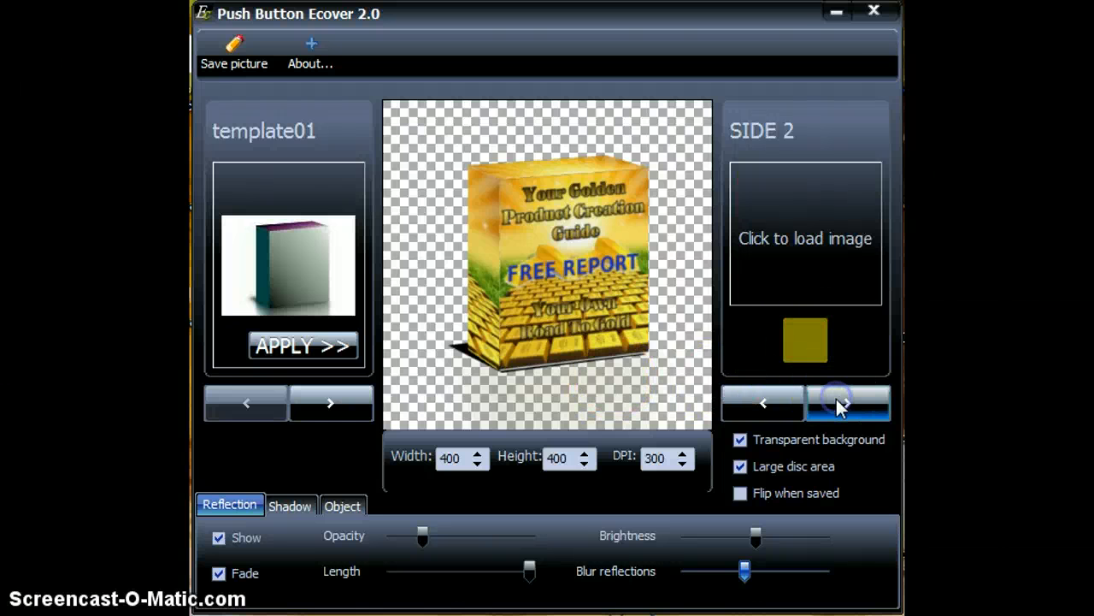
Try to load the stock-photo-yellow-brick-road image into the Side 2 slot.
left_click(797, 235)
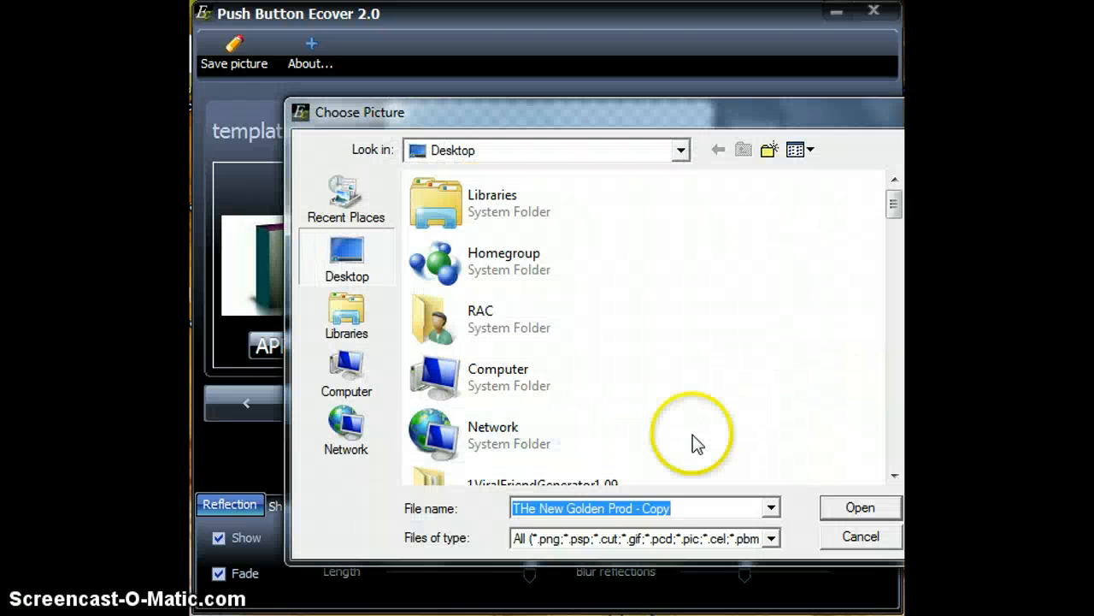
left_click_drag(893, 203, 852, 435)
left_click(579, 342)
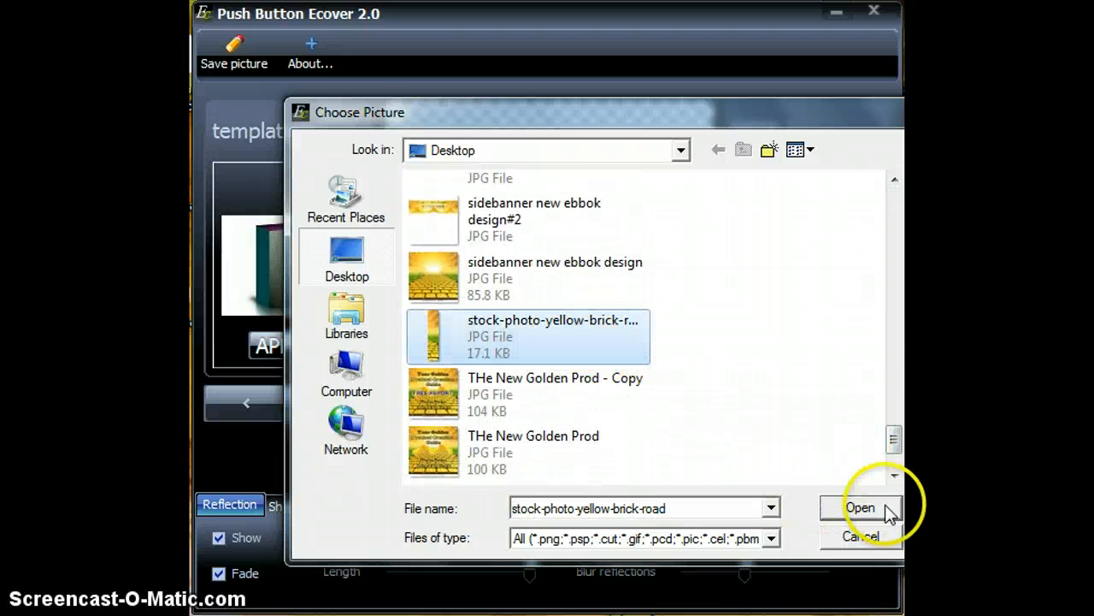
left_click(858, 507)
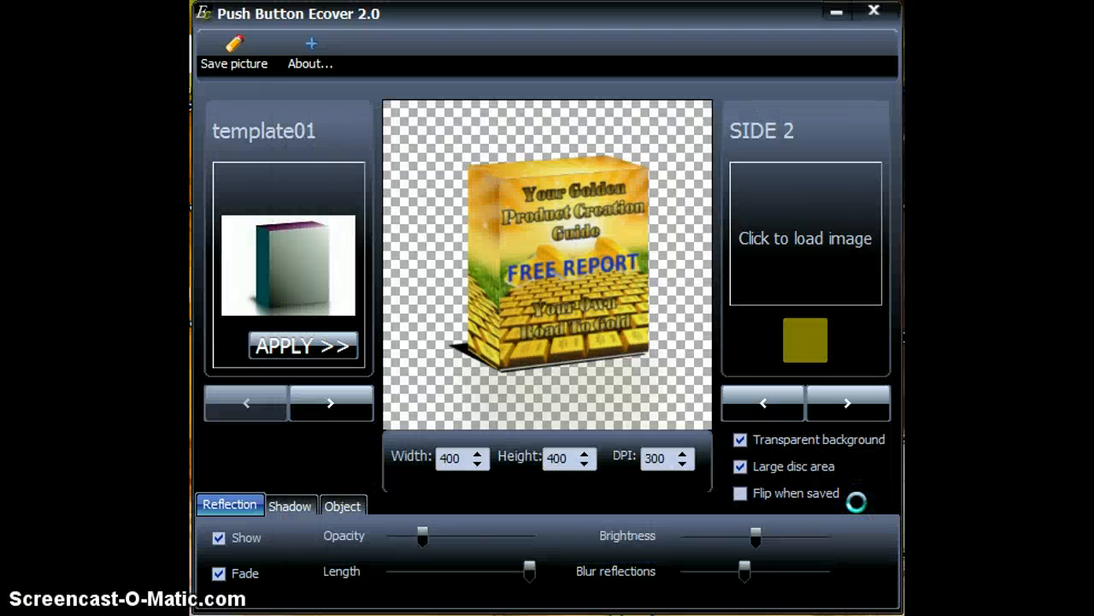
Switch to the Top 2 slot and try to load topbanner new ebbok design into it.
left_click(845, 406)
left_click(785, 240)
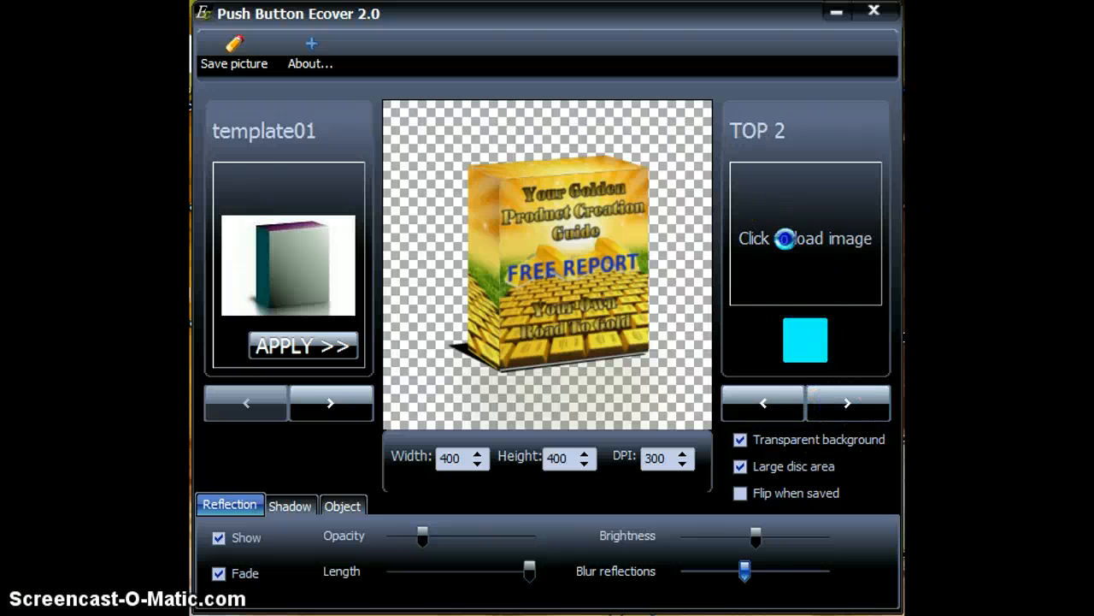
left_click(894, 295)
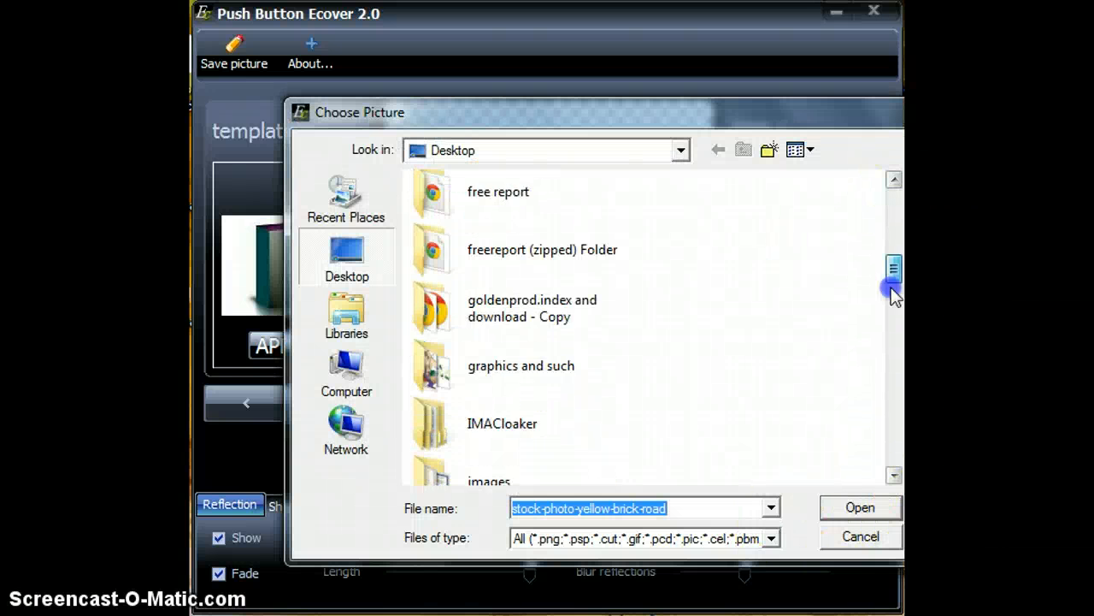
left_click_drag(894, 295, 891, 454)
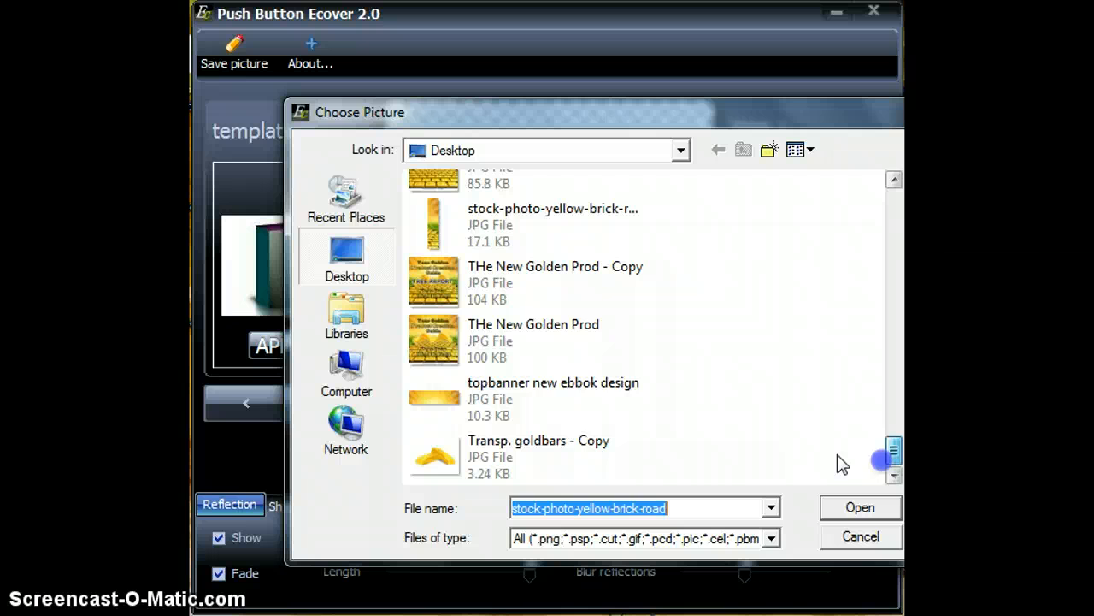
left_click(550, 414)
left_click(855, 509)
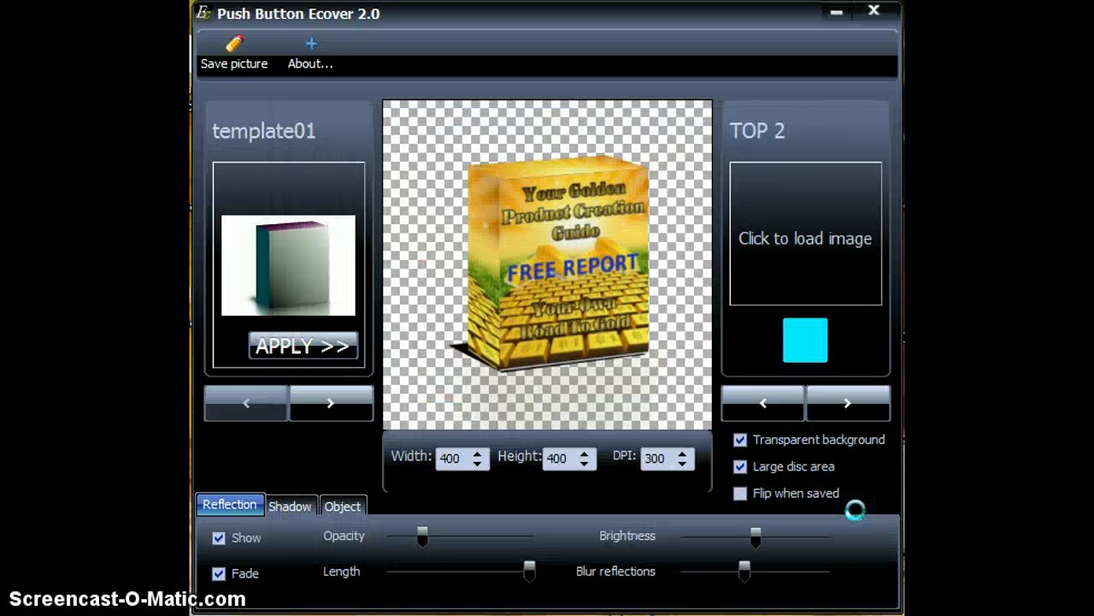
Switch to the Disc face slot and apply the disc-only template template11.
left_click(843, 408)
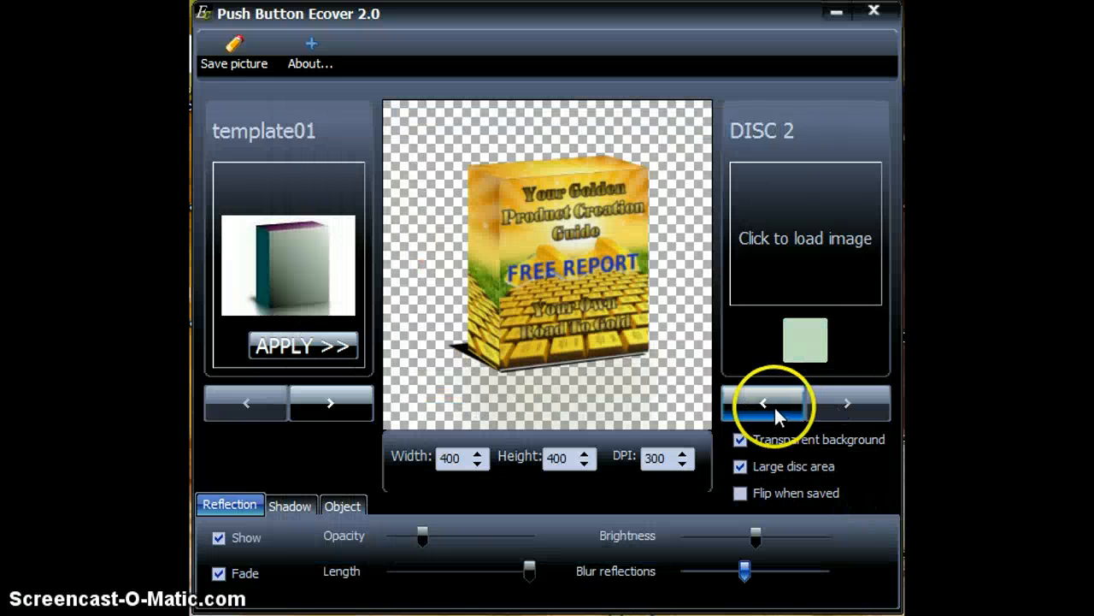
left_click(774, 405)
left_click(760, 403)
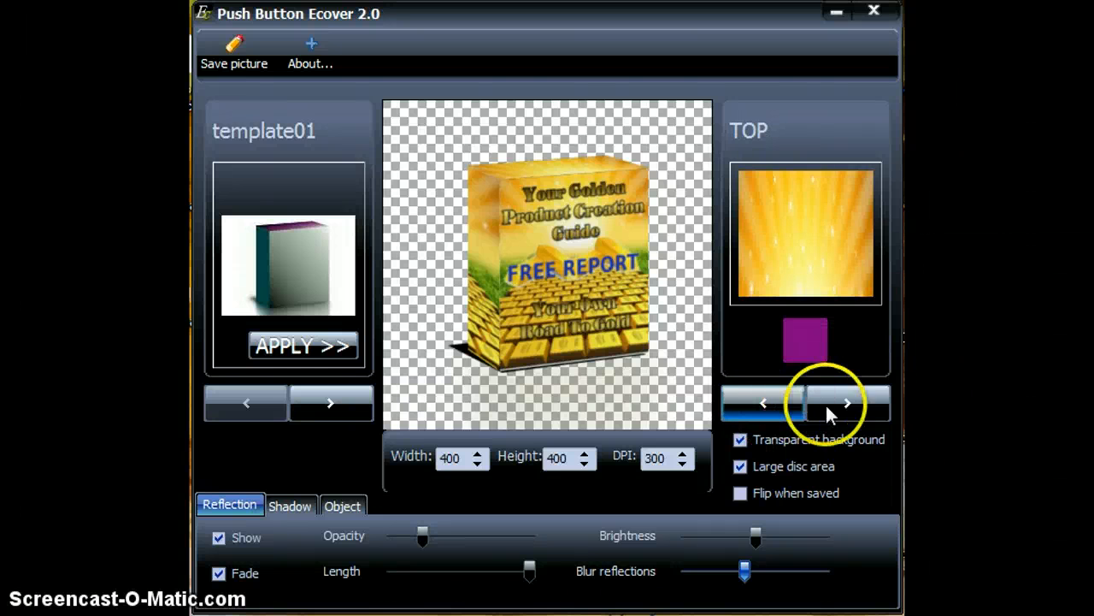
left_click(855, 407)
double_click(327, 400)
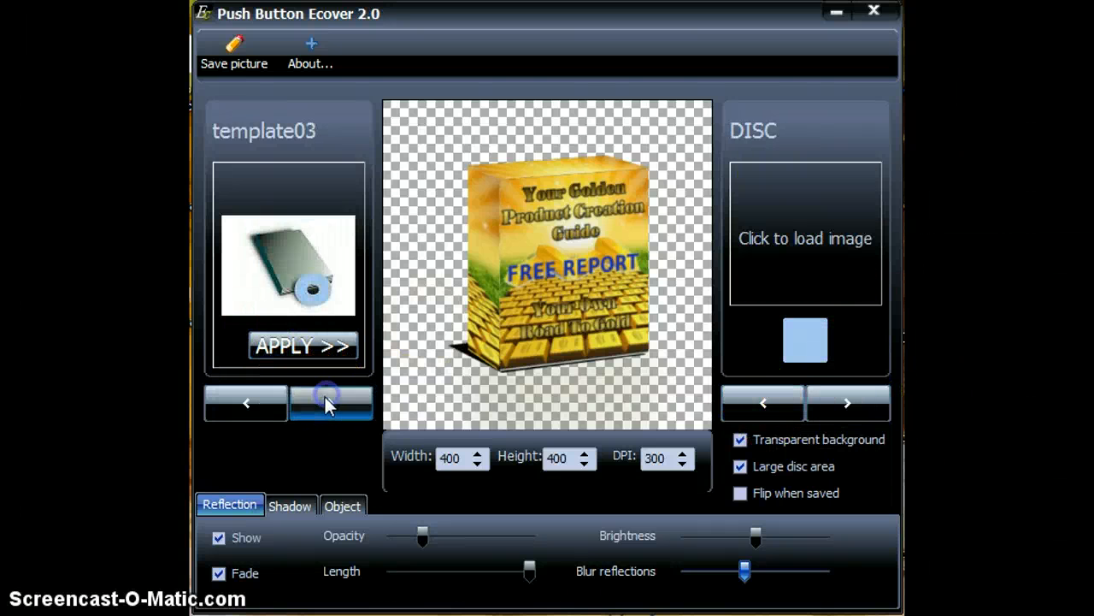
double_click(327, 400)
double_click(328, 400)
left_click(325, 402)
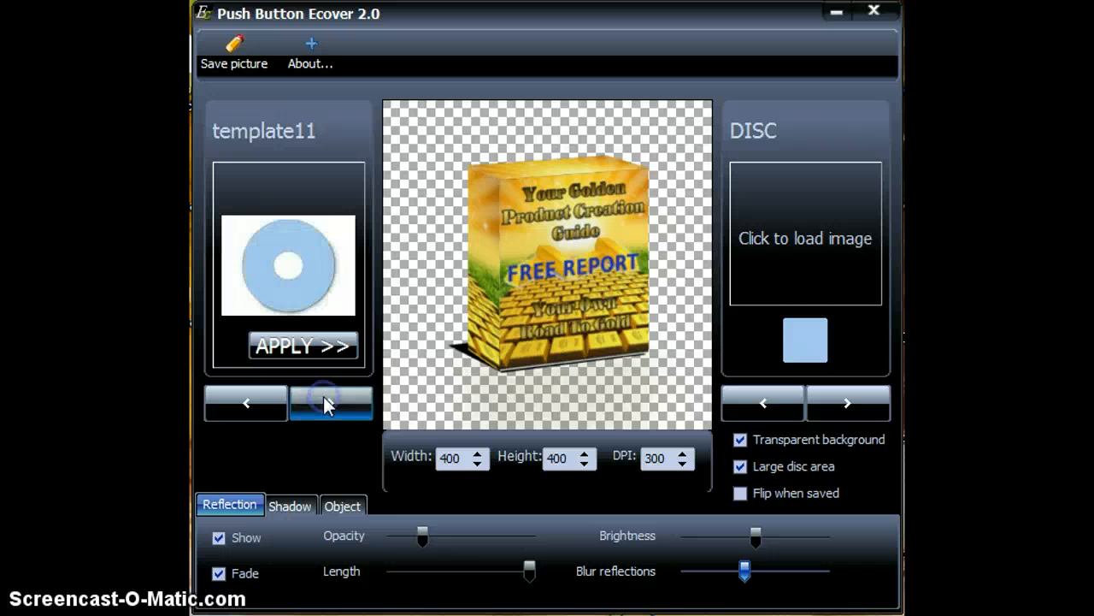
left_click(325, 403)
left_click(262, 401)
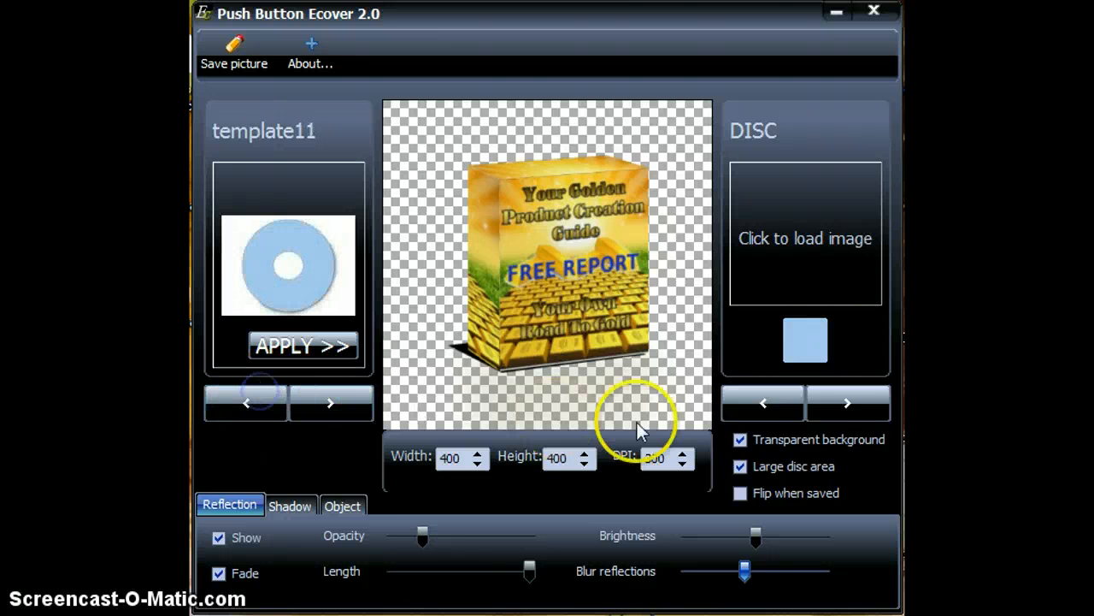
left_click(318, 346)
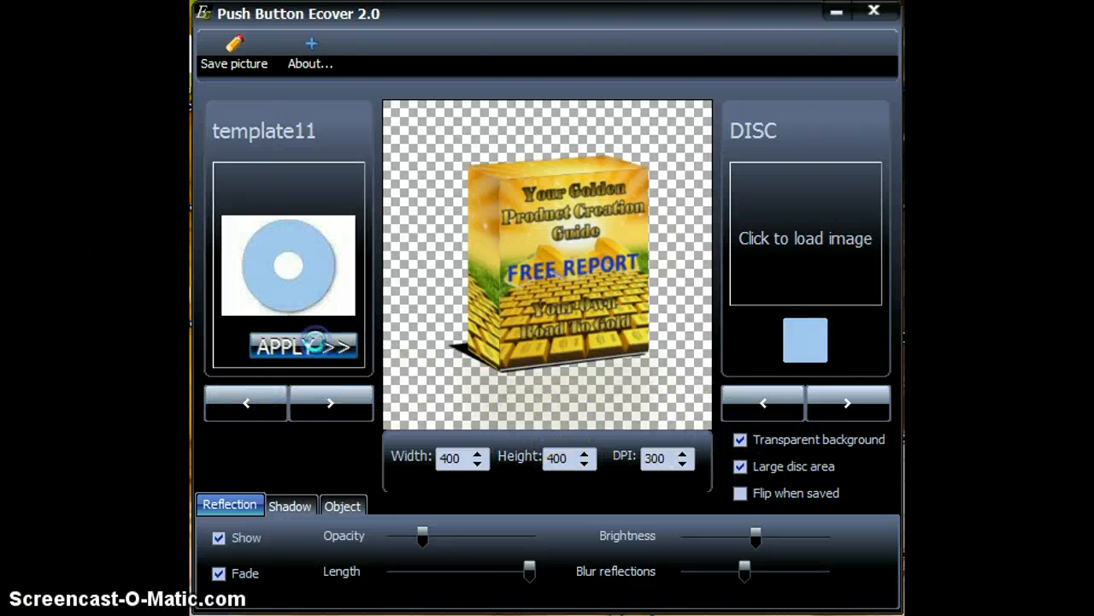
Load the image THe New Golden Prod - Copy onto the disc face.
left_click(818, 237)
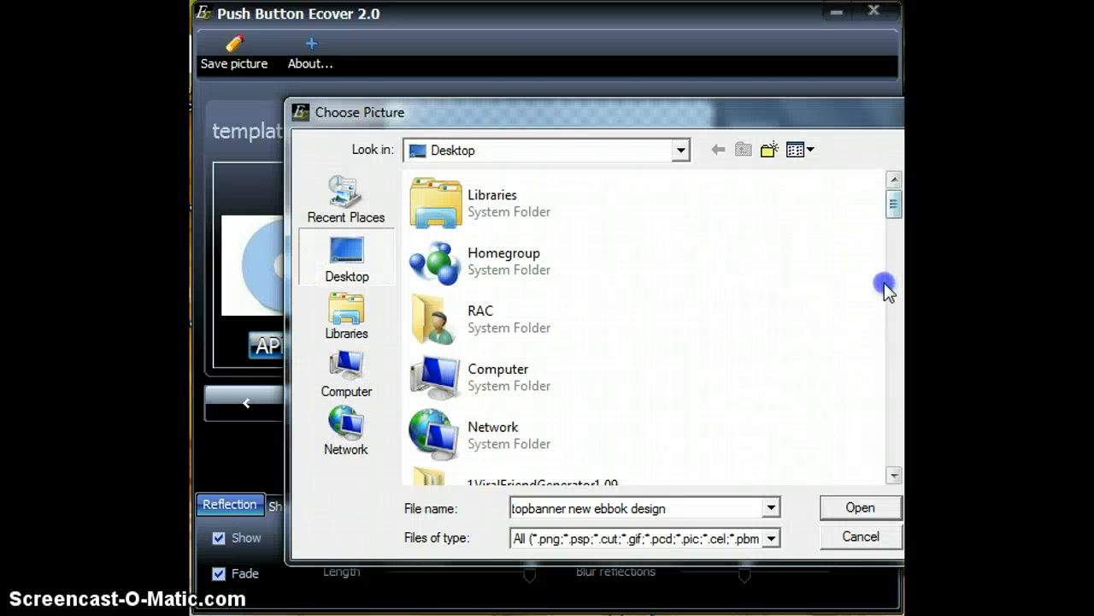
left_click_drag(893, 206, 862, 437)
left_click(616, 399)
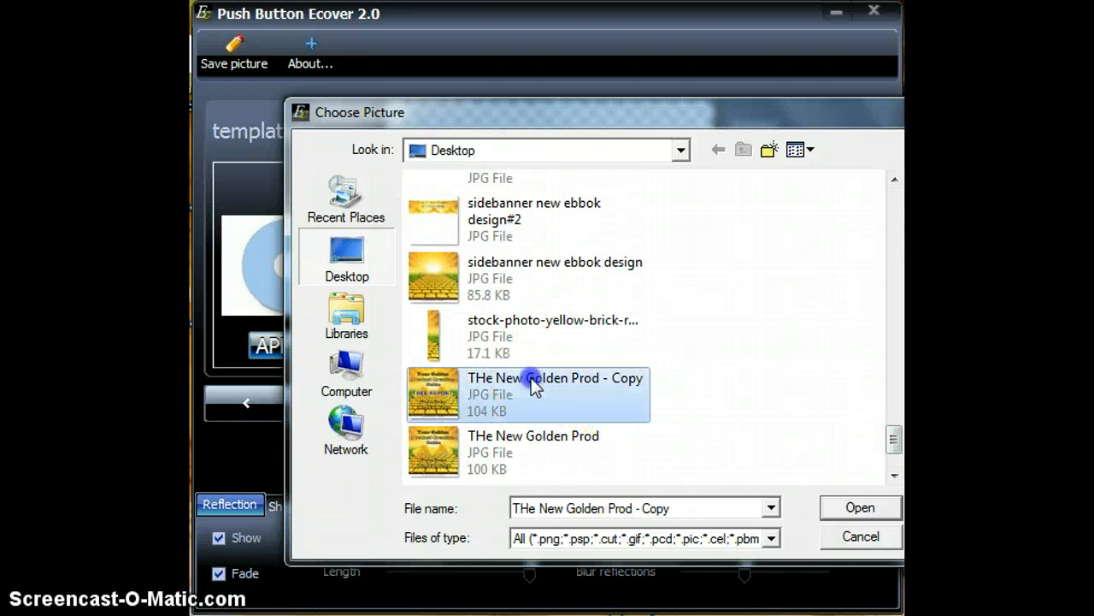
left_click(863, 507)
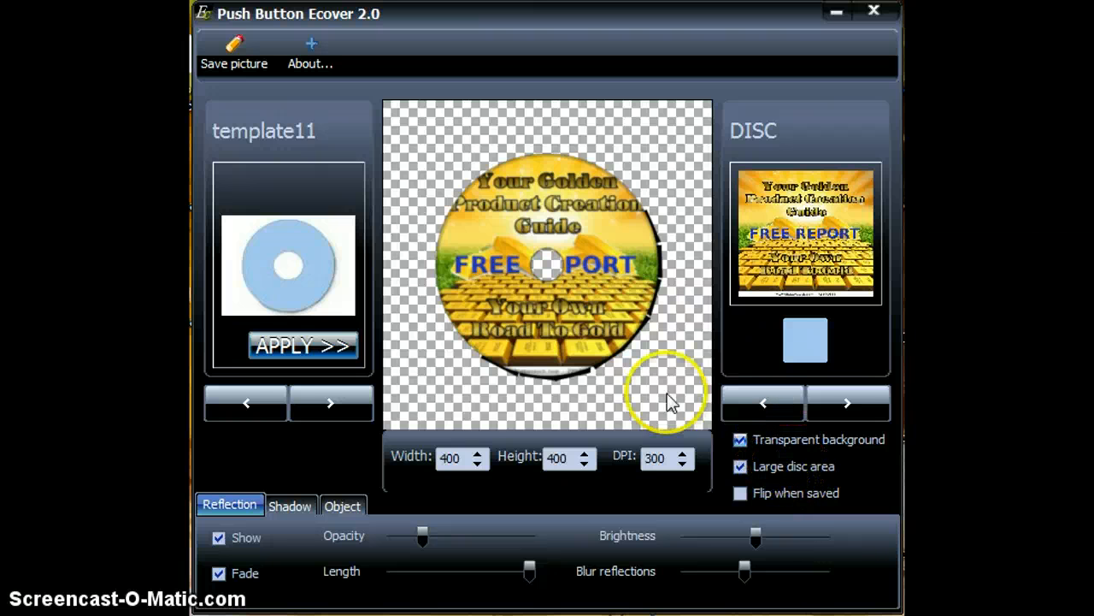
Apply template08, the box-with-disc template.
left_click(245, 403)
left_click(246, 403)
left_click(245, 404)
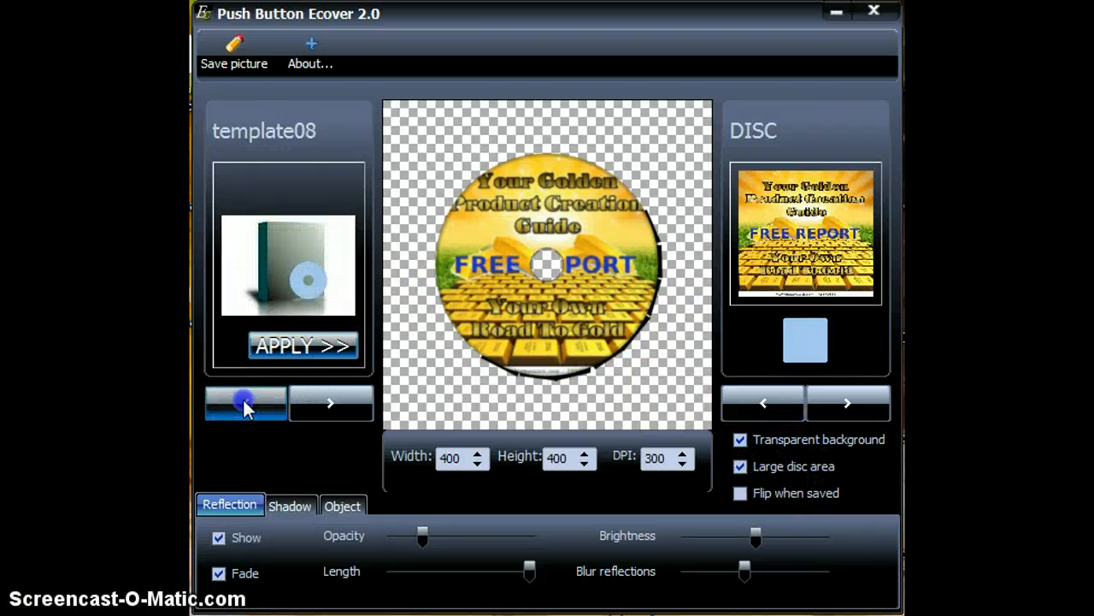
left_click(301, 348)
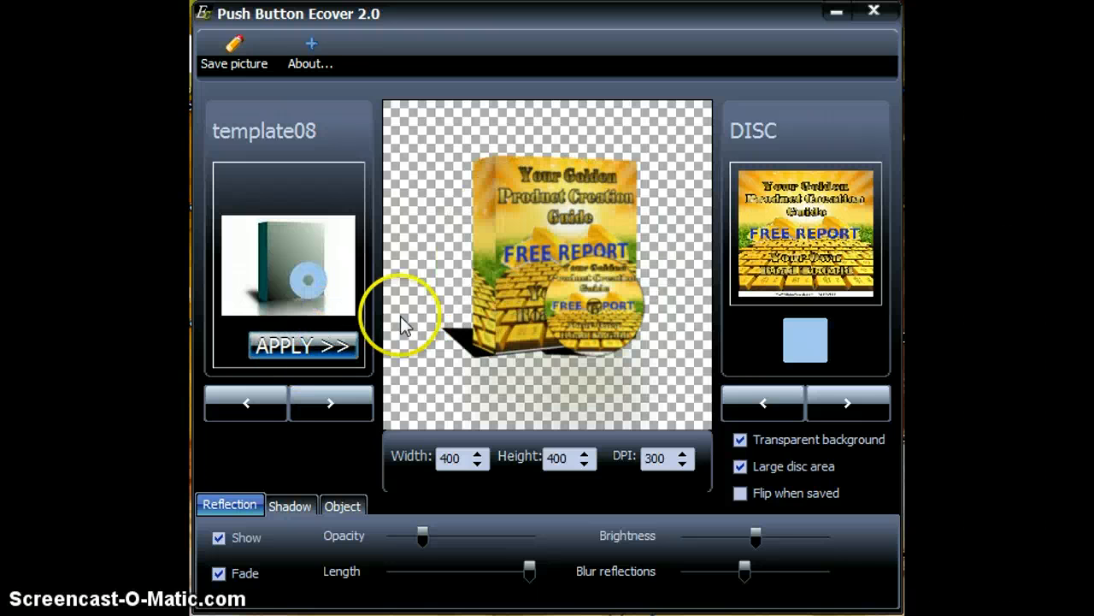
Browse forward through the templates and apply template13, the case with a disc.
left_click(334, 401)
left_click(334, 402)
left_click(335, 402)
left_click(334, 401)
left_click(334, 402)
left_click(334, 401)
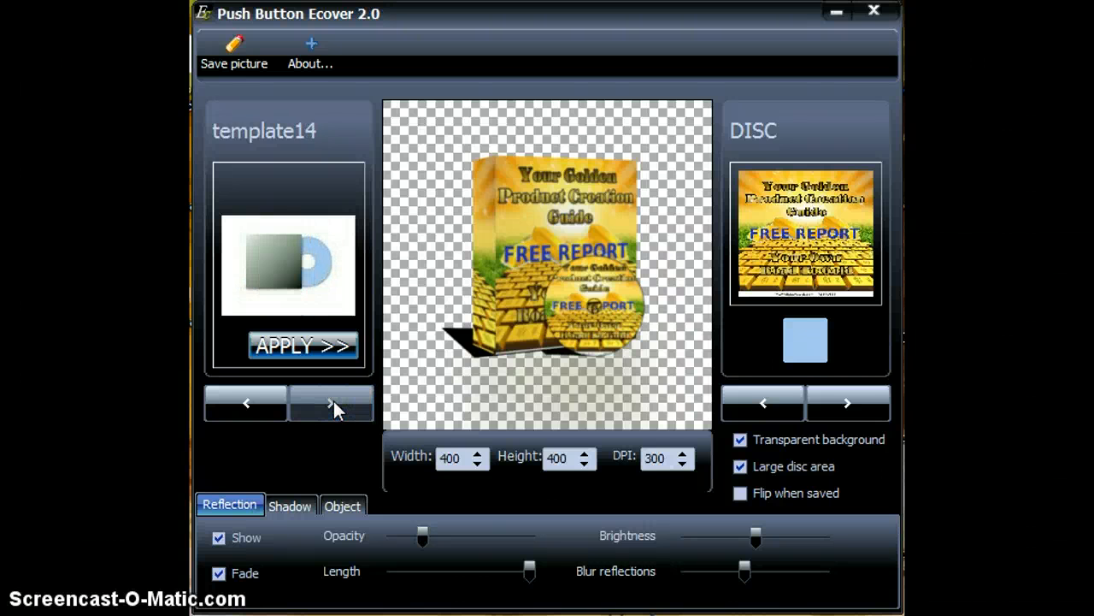
left_click(257, 402)
left_click(318, 354)
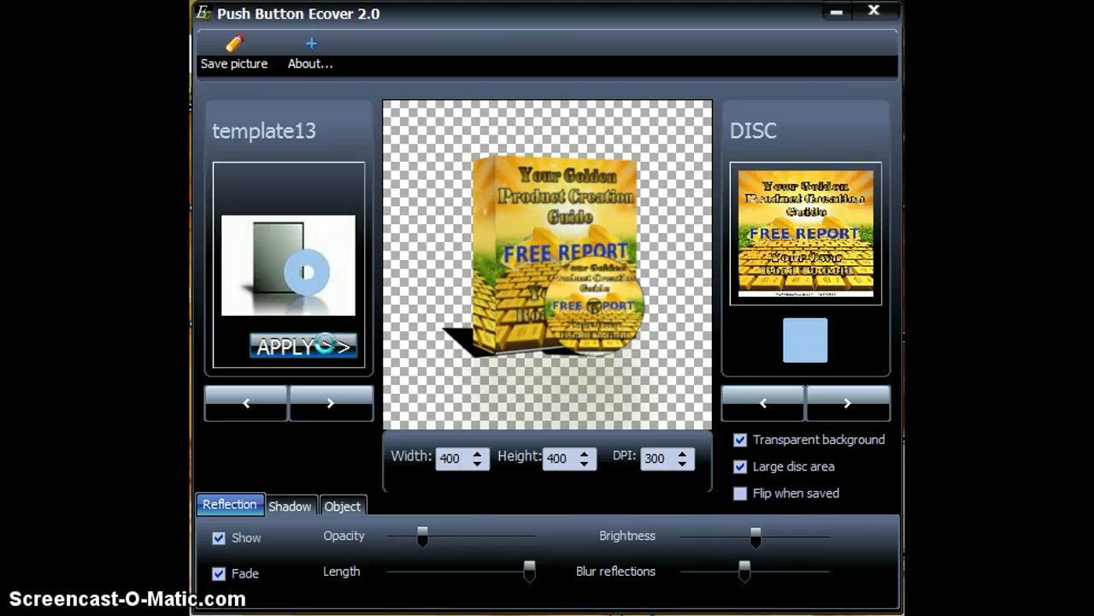
Step back through the templates and apply template03, the book with a disc.
left_click(259, 401)
left_click(259, 401)
left_click(259, 401)
left_click(259, 401)
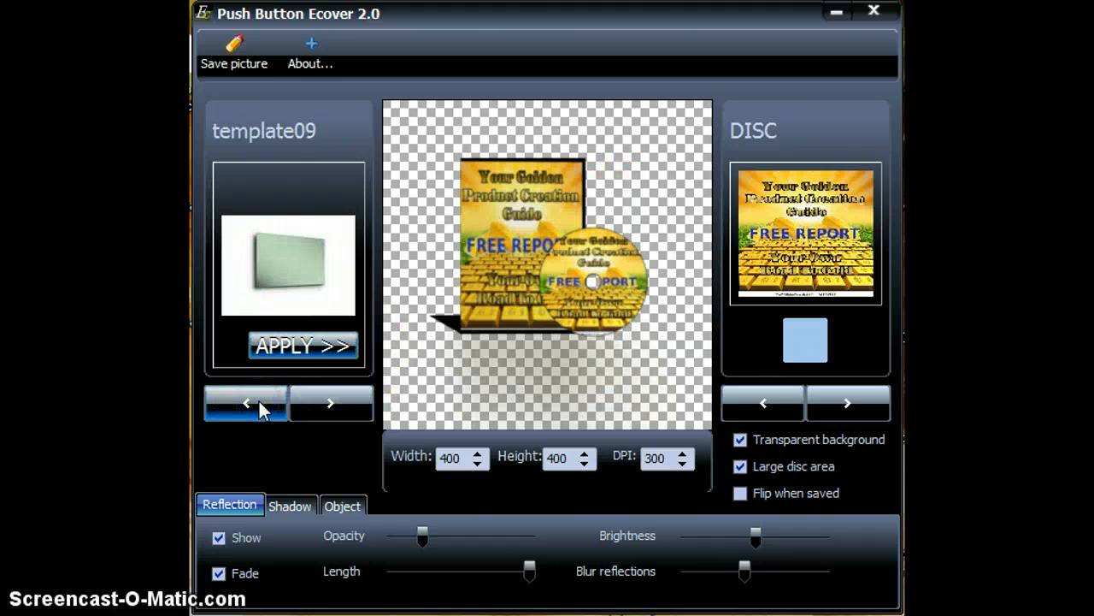
left_click(258, 400)
left_click(258, 400)
left_click(257, 400)
left_click(257, 400)
left_click(258, 400)
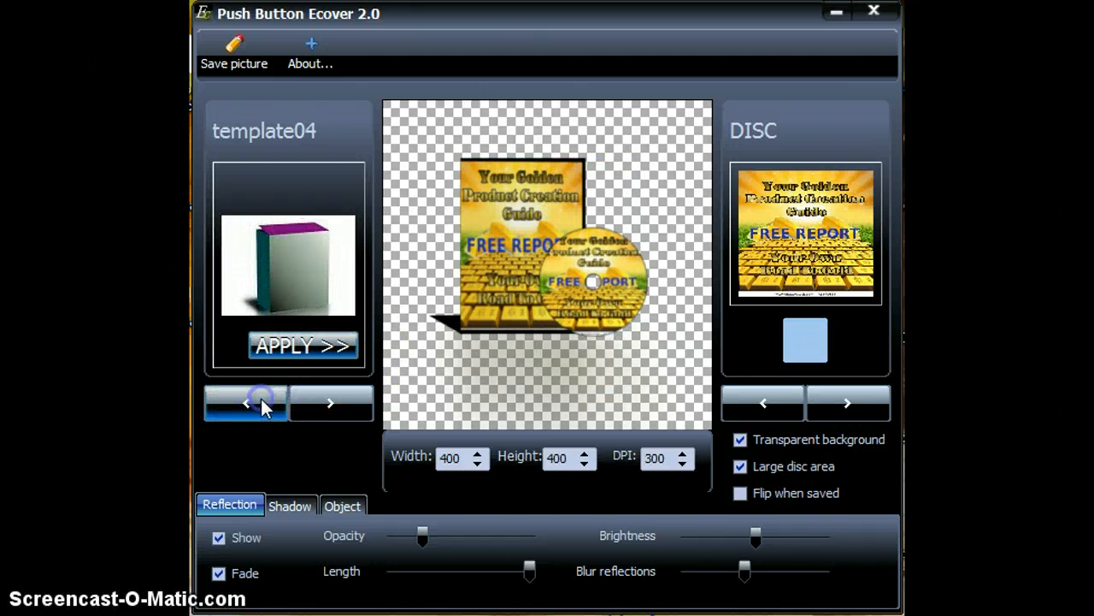
left_click(258, 400)
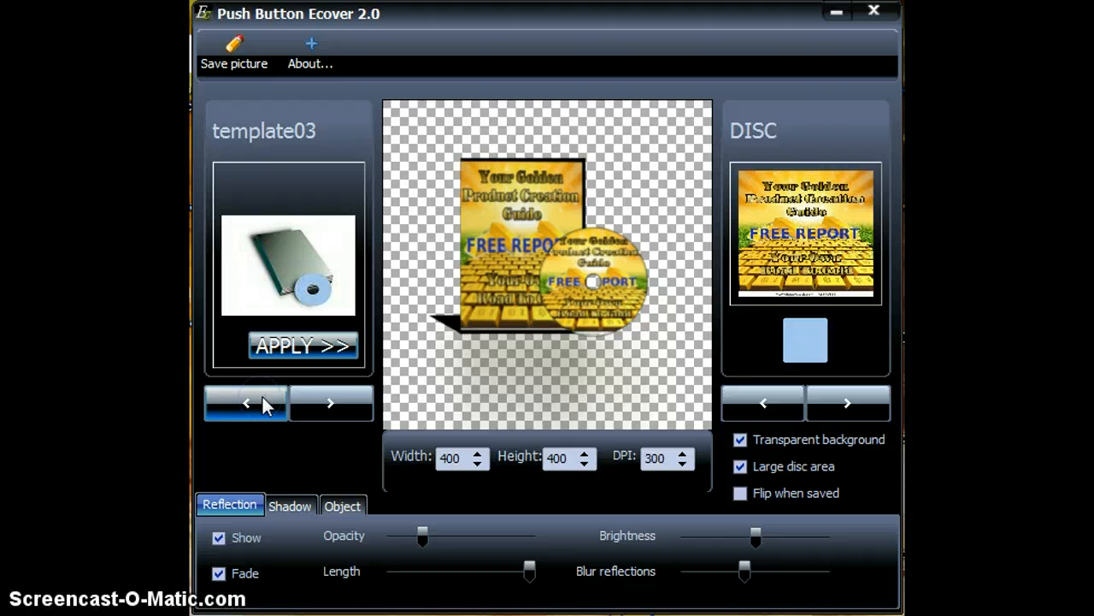
left_click(330, 351)
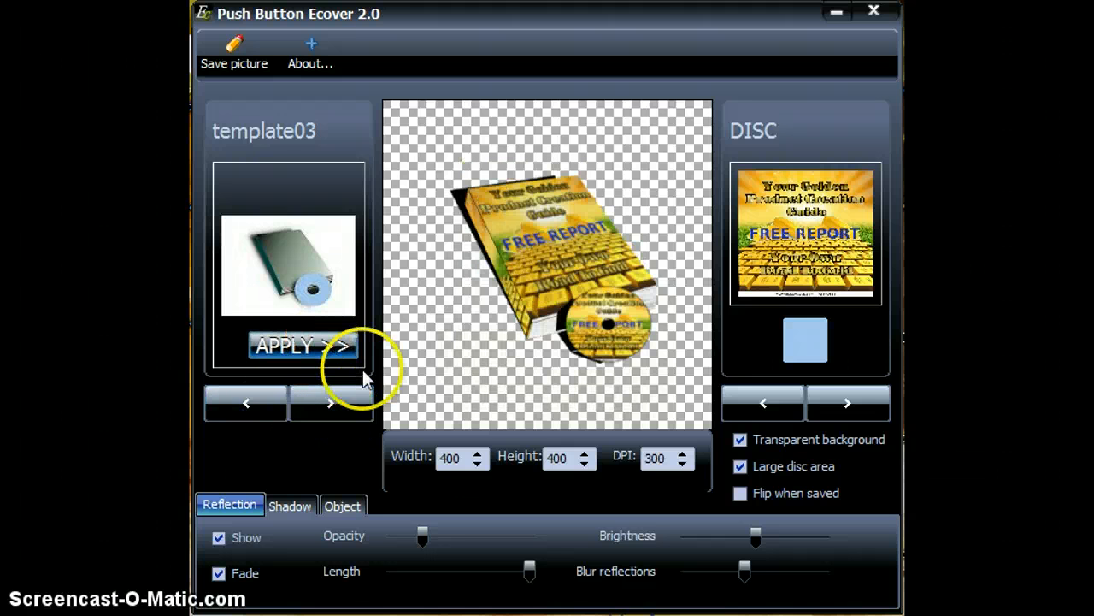
Save the cover picture to the Desktop as the JPEG image211245, then minimize the program.
left_click(247, 58)
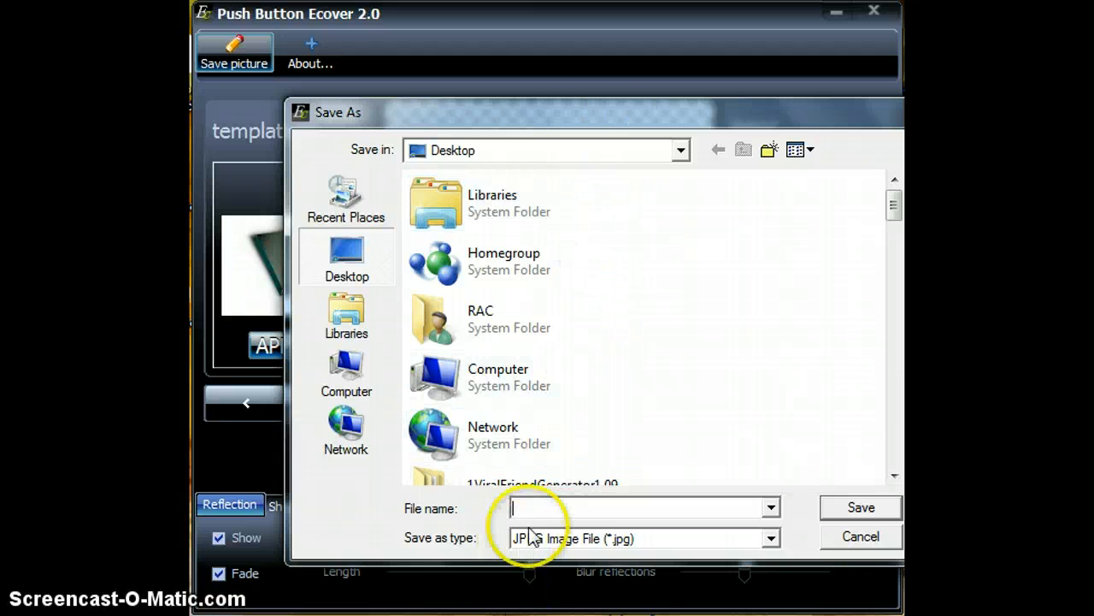
left_click(553, 505)
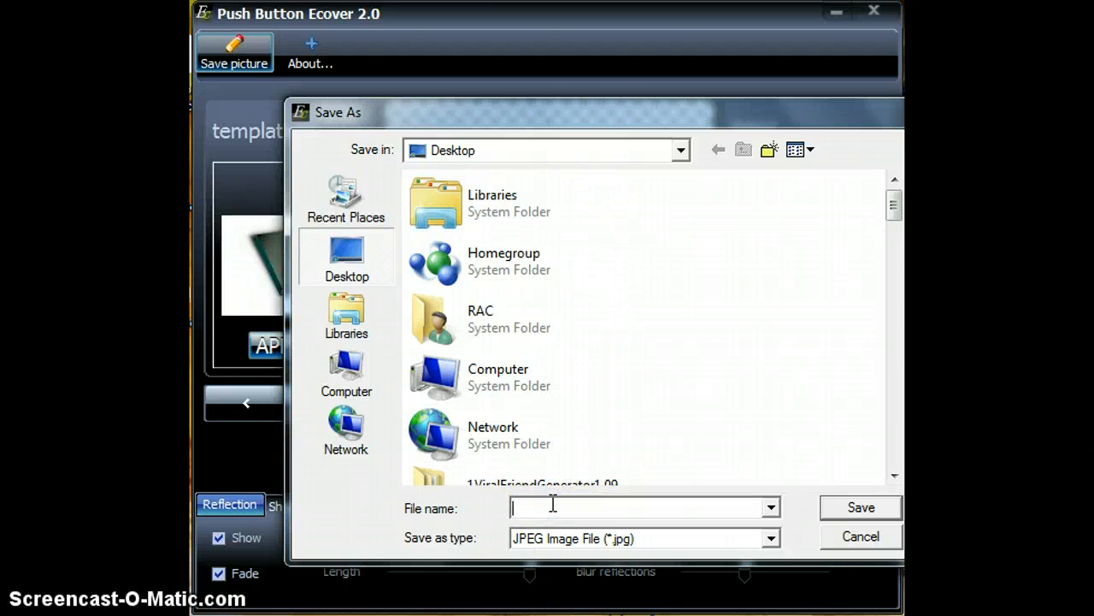
type("image")
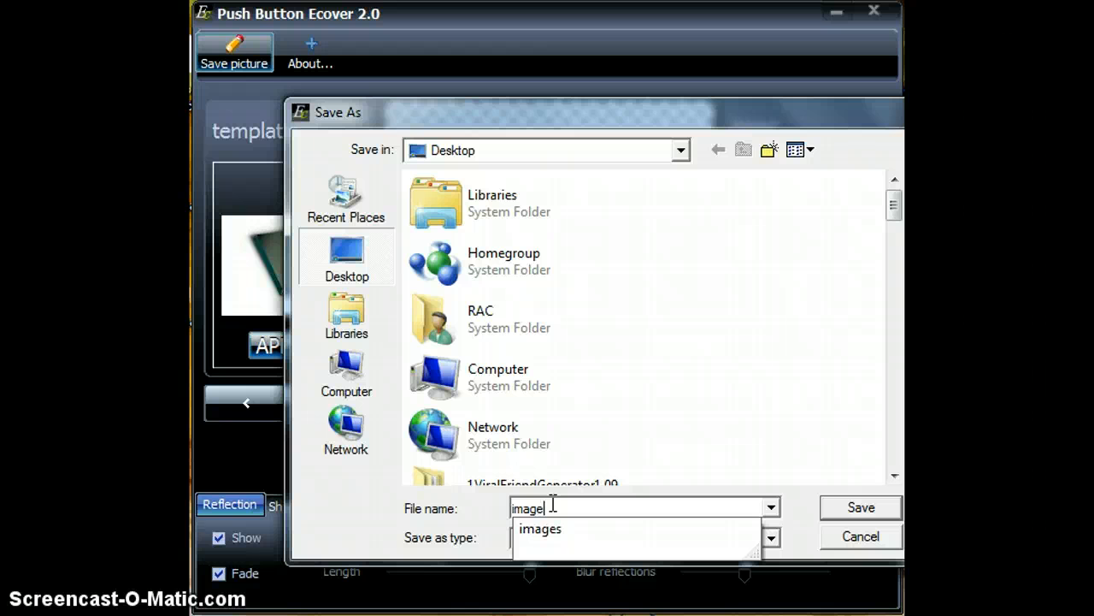
type("2")
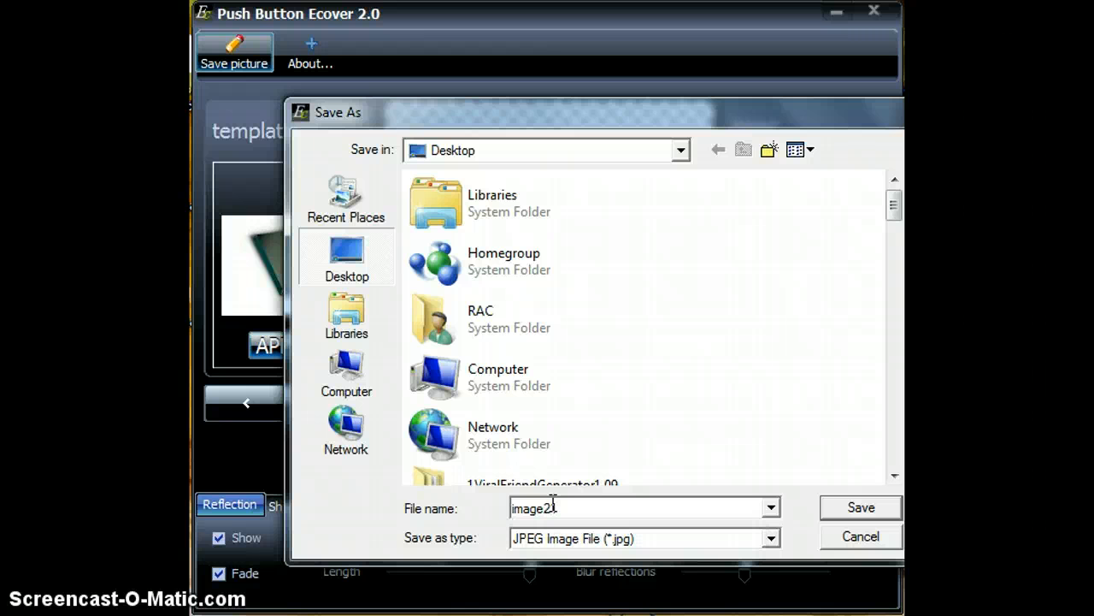
type("0124")
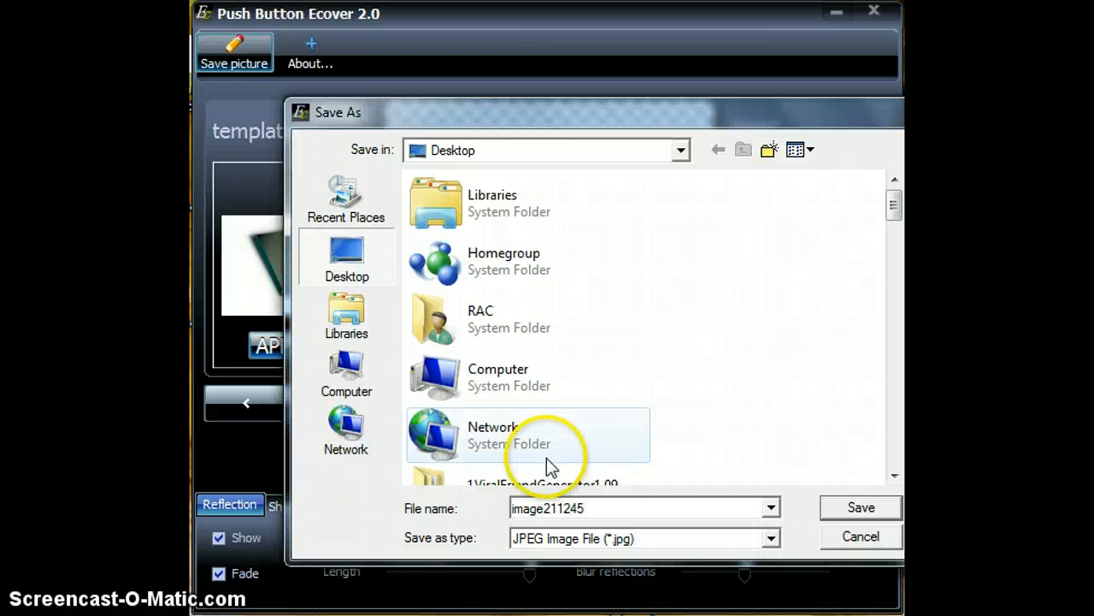
left_click(849, 507)
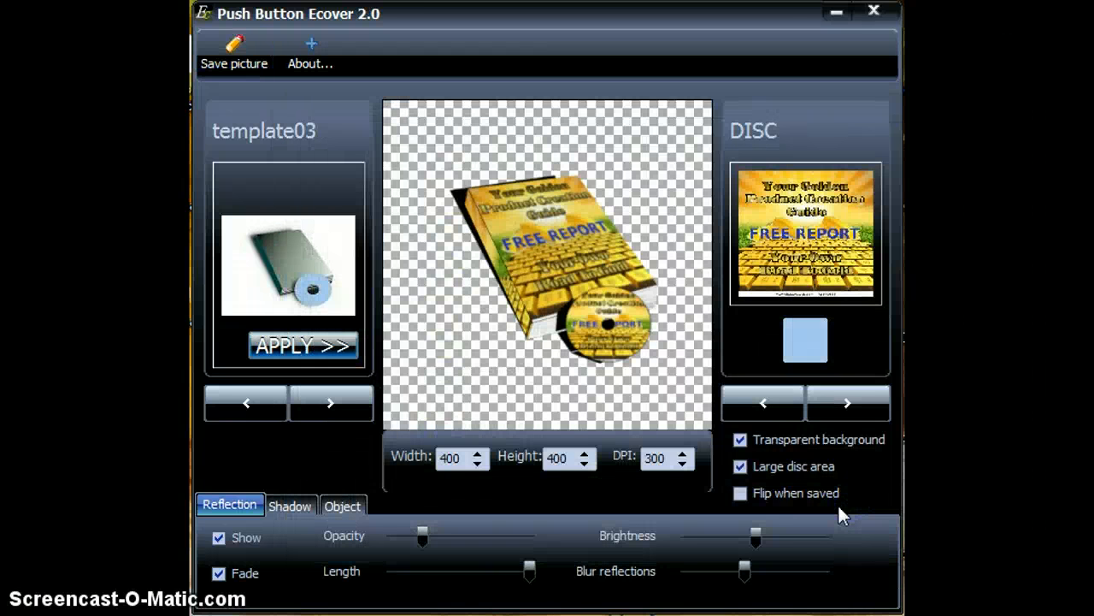
left_click(837, 15)
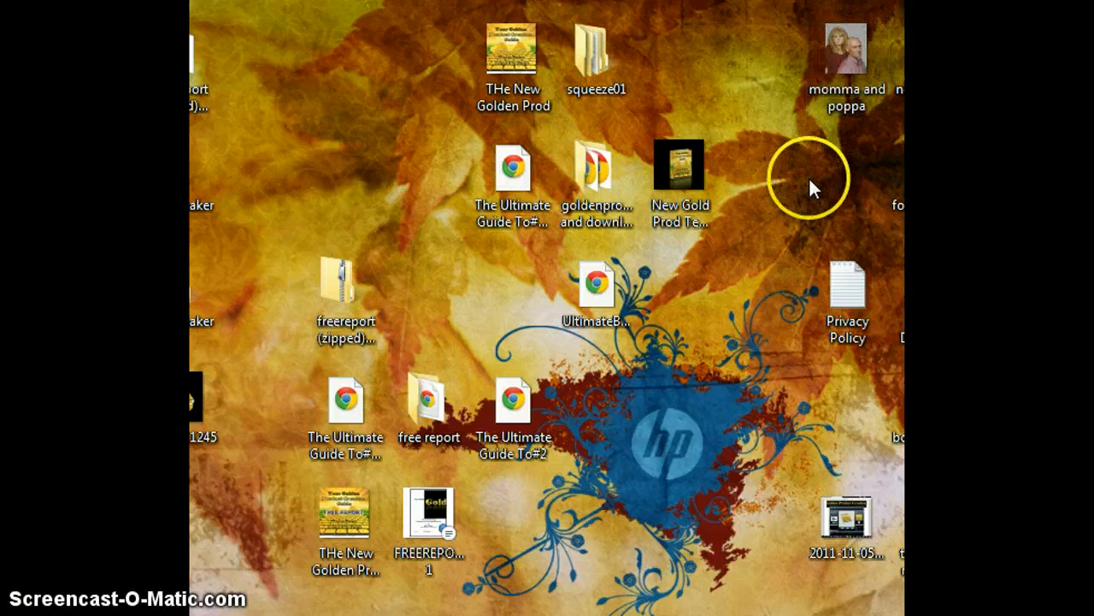